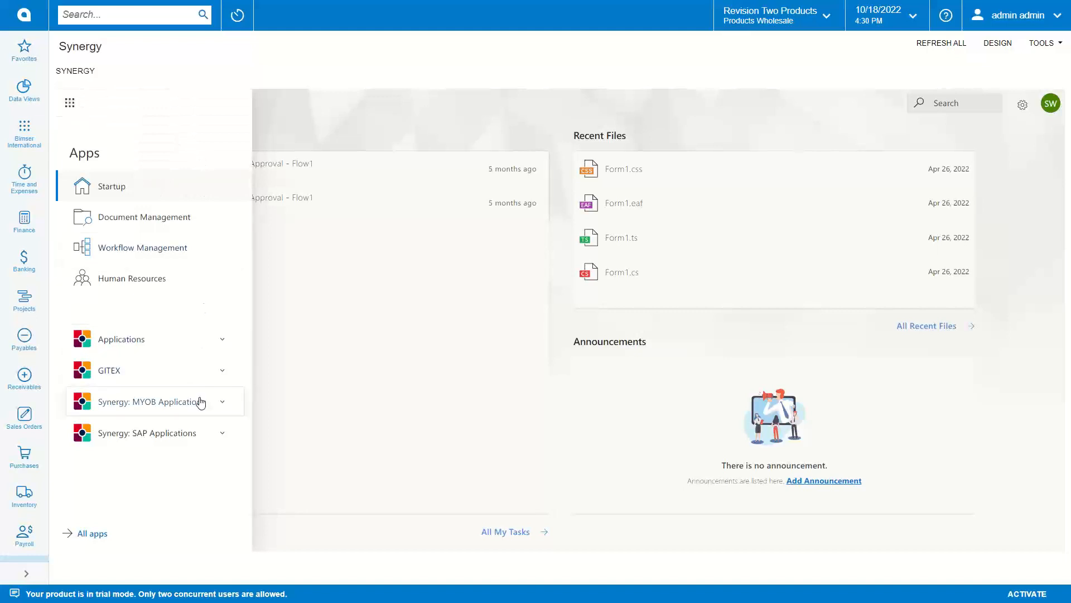
Step: Open Add New Vendor under Synergy: MYOB Applications > Vendor Approval
{"action": "left_click", "coordinate": [199, 401]}
{"action": "left_click", "coordinate": [174, 475]}
{"action": "scroll", "coordinate": [176, 478], "scroll_direction": "down", "scroll_amount": 2}
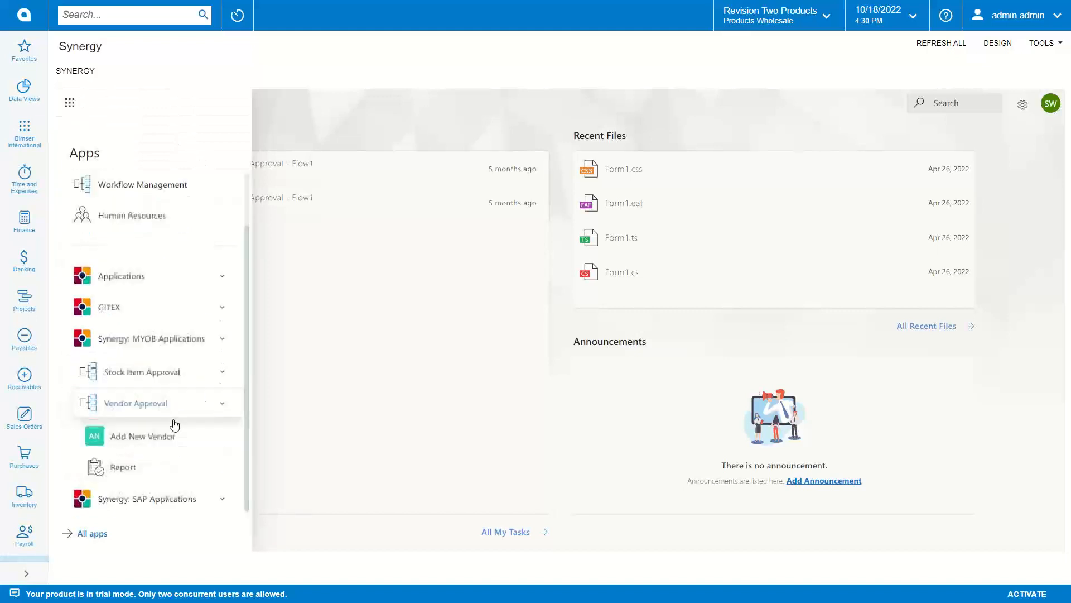
{"action": "left_click", "coordinate": [166, 437]}
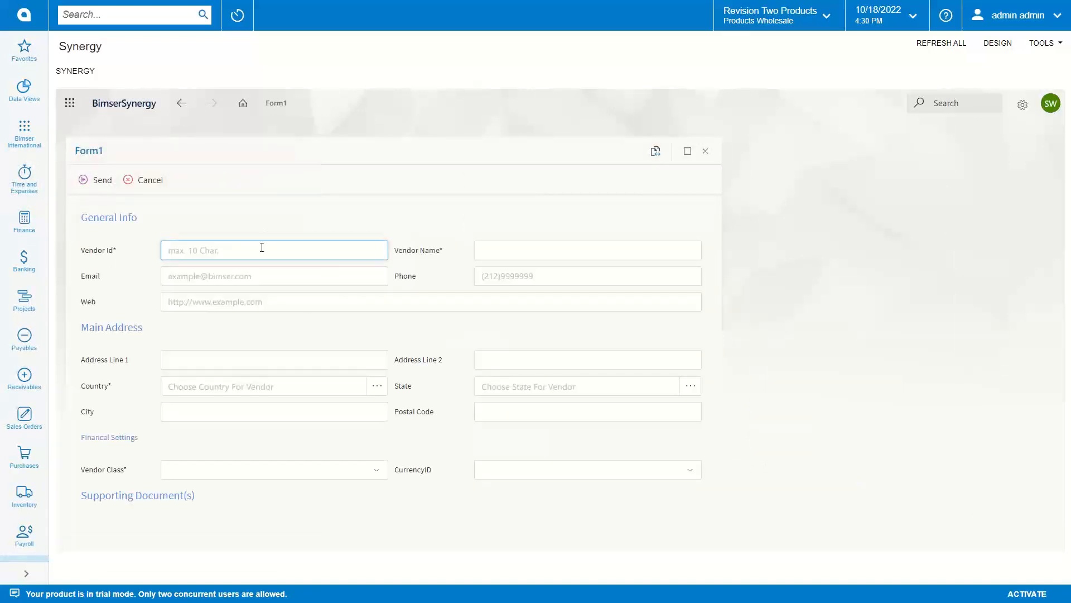
Step: Enter Vendor Id SAMMYOB, the vendor name and contact e-mail, then bring up the Country lookup
{"action": "type", "text": "SAMMYOB"}
{"action": "key", "text": "Tab"}
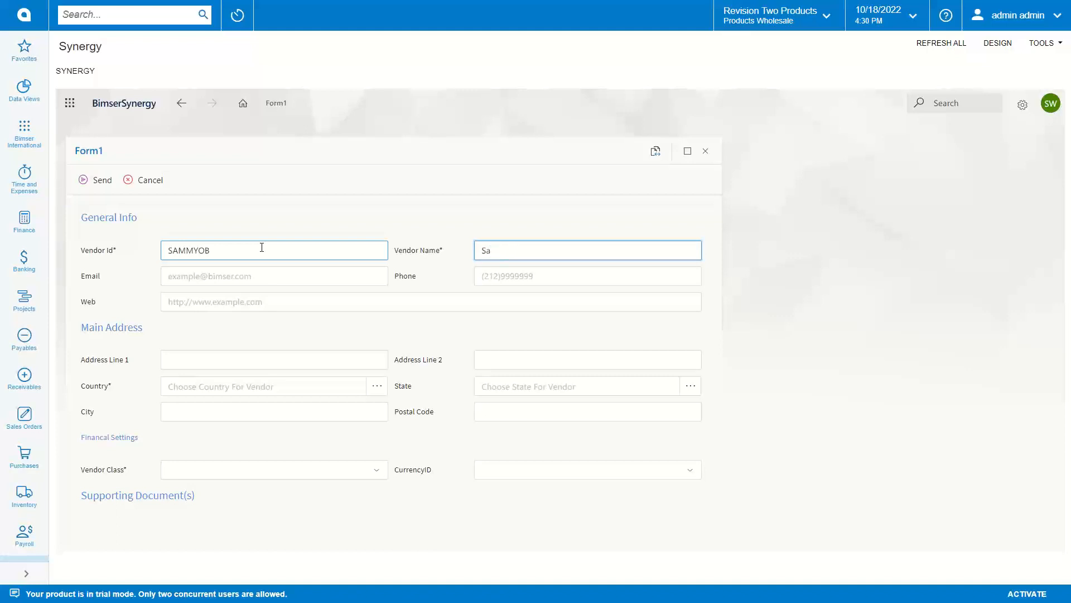
{"action": "left_click", "coordinate": [239, 275]}
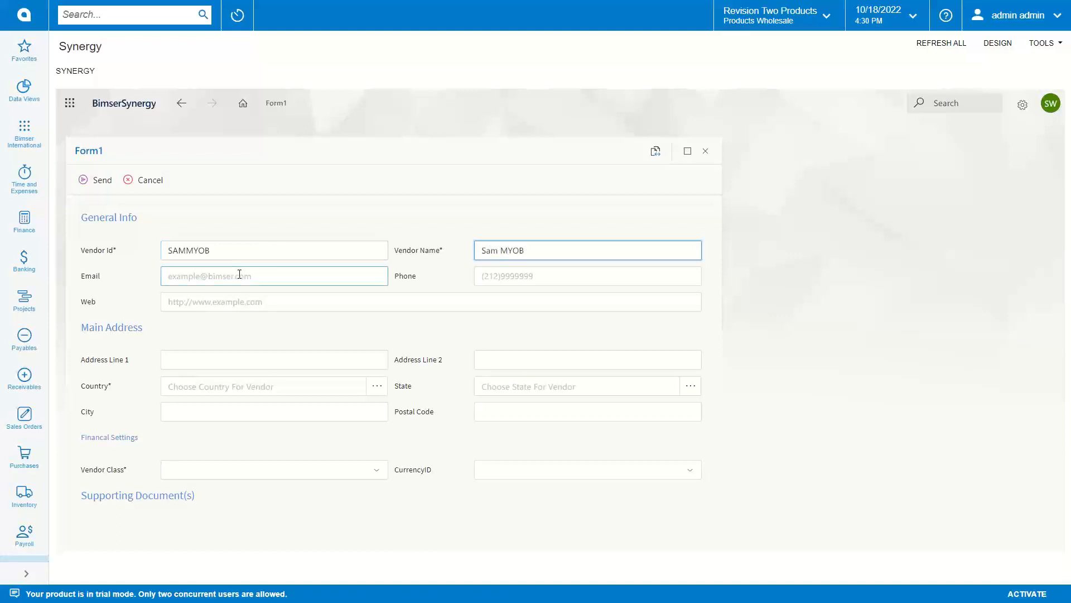
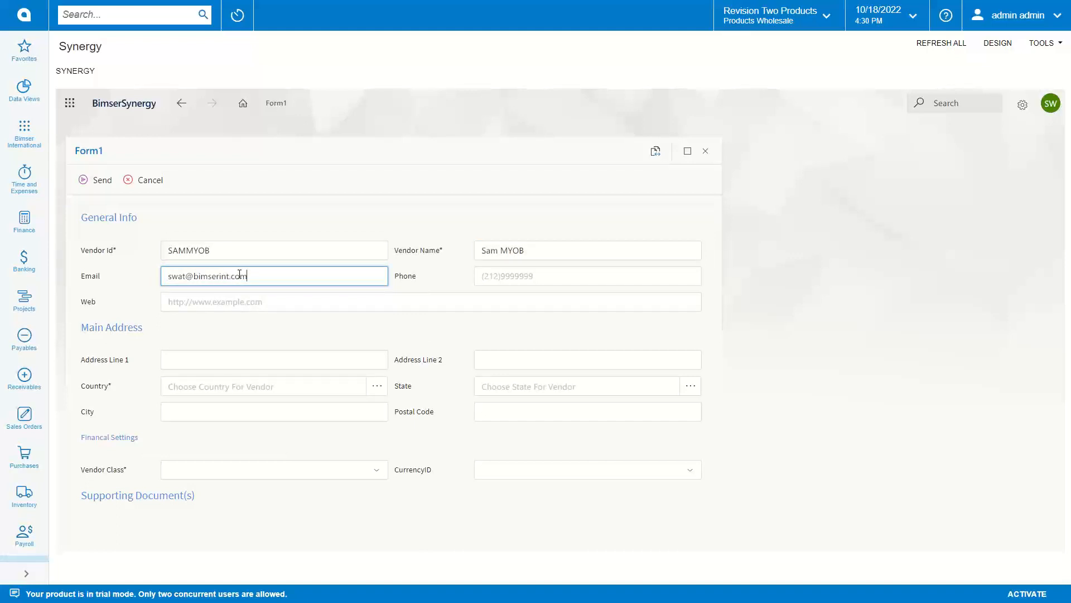
{"action": "left_click", "coordinate": [379, 393]}
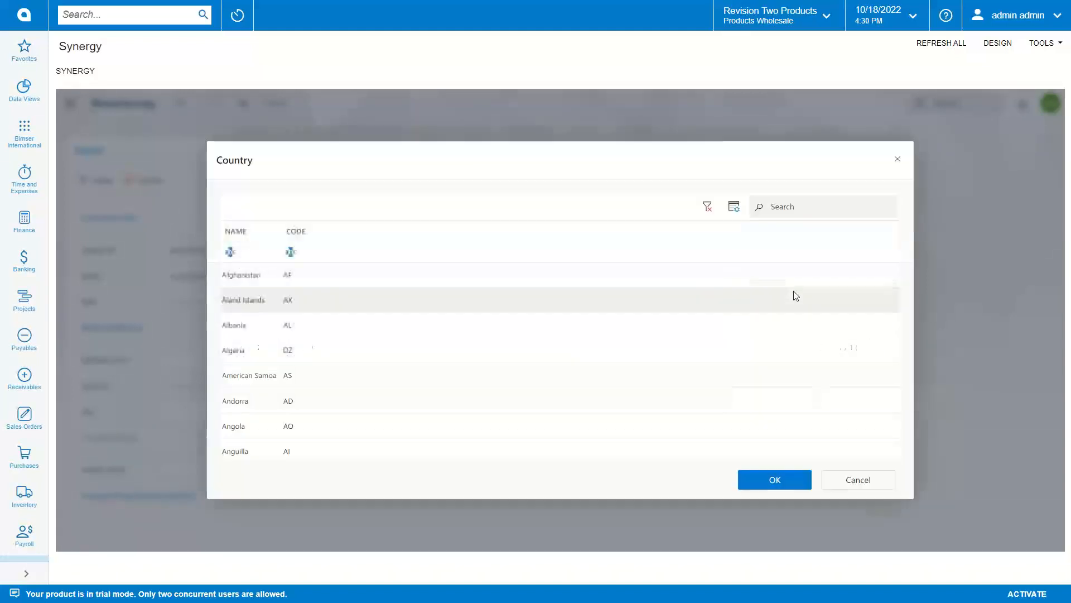
Step: Search 'united' and set the vendor's country to United States
{"action": "left_click", "coordinate": [787, 203]}
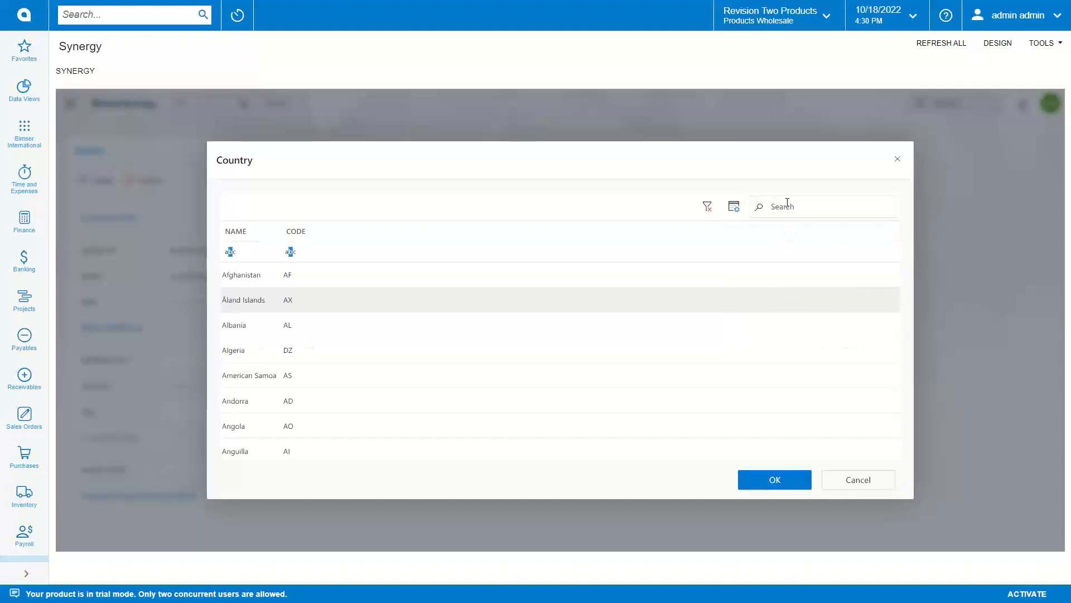
{"action": "type", "text": "united"}
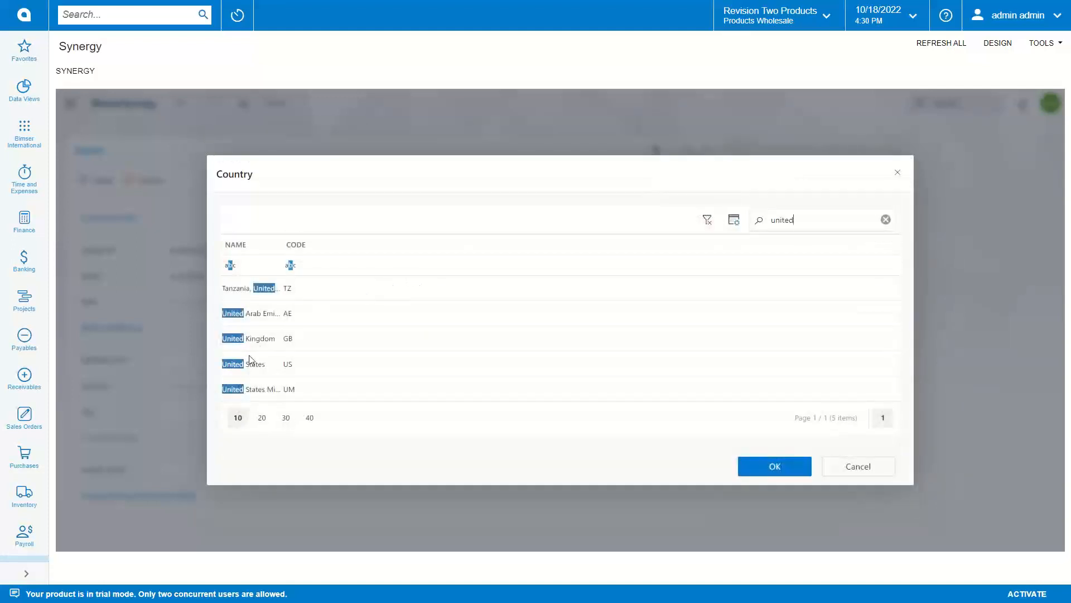
{"action": "double_click", "coordinate": [257, 362]}
Step: Set the Vendor Class to General & Administrative
{"action": "scroll", "coordinate": [360, 400], "scroll_direction": "down", "scroll_amount": 1}
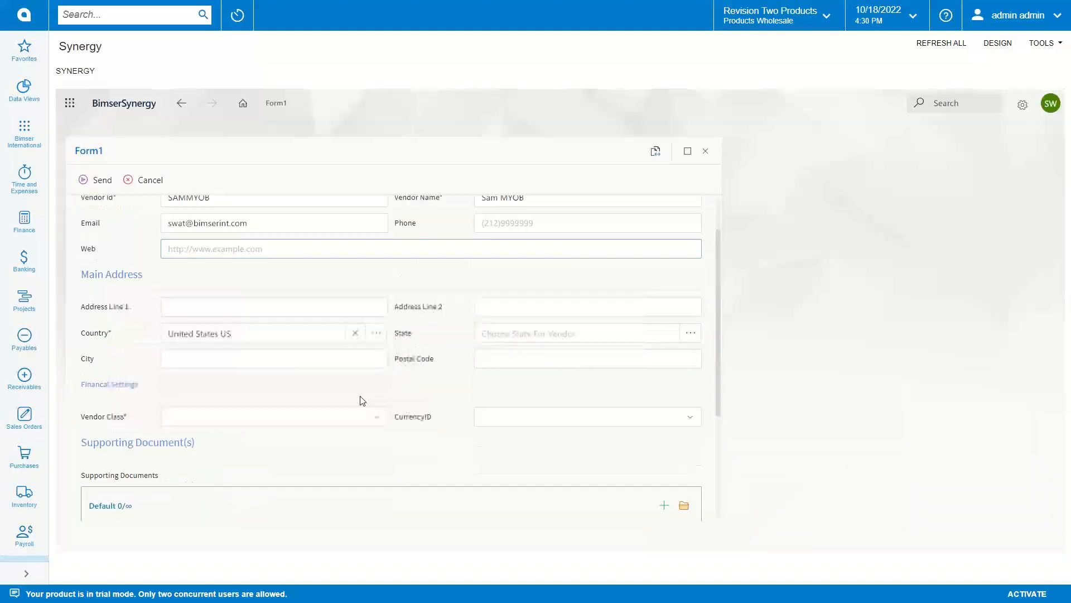
{"action": "left_click", "coordinate": [372, 416]}
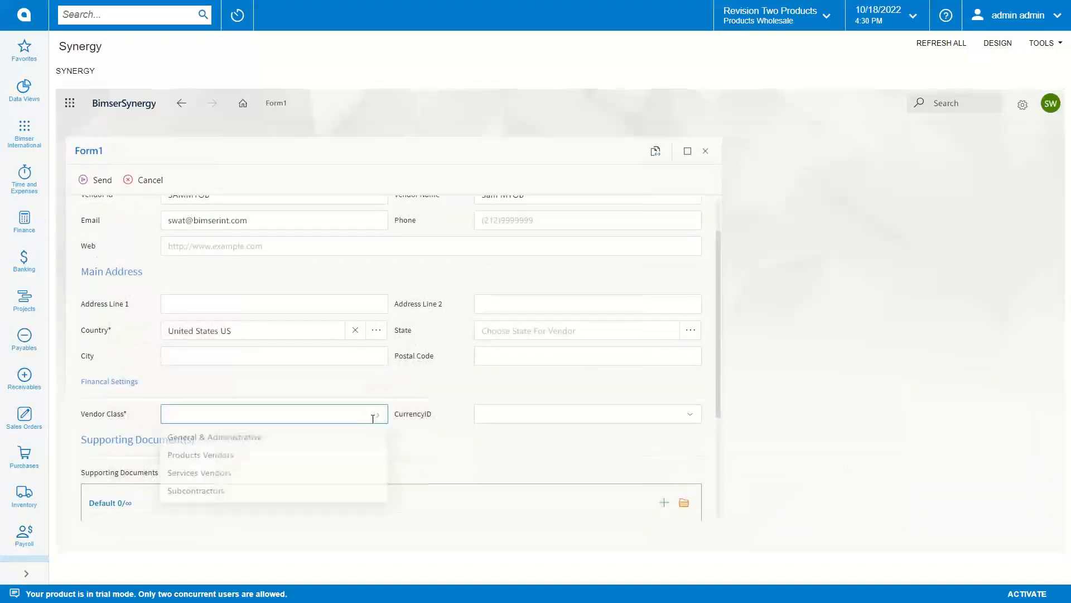
{"action": "left_click", "coordinate": [217, 443]}
{"action": "scroll", "coordinate": [468, 340], "scroll_direction": "down", "scroll_amount": 2}
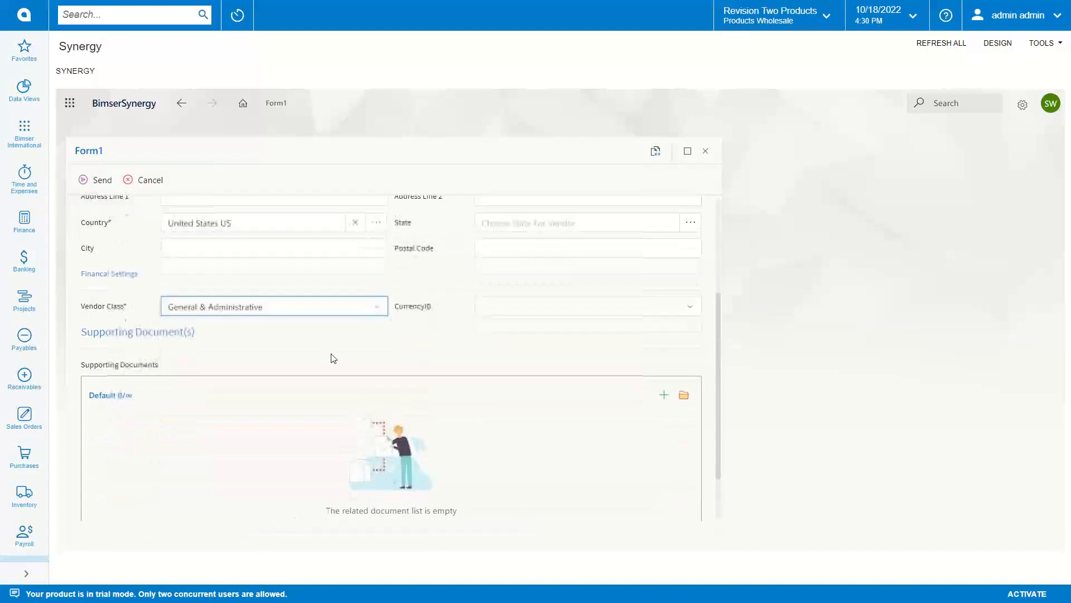
{"action": "scroll", "coordinate": [333, 358], "scroll_direction": "up", "scroll_amount": 2}
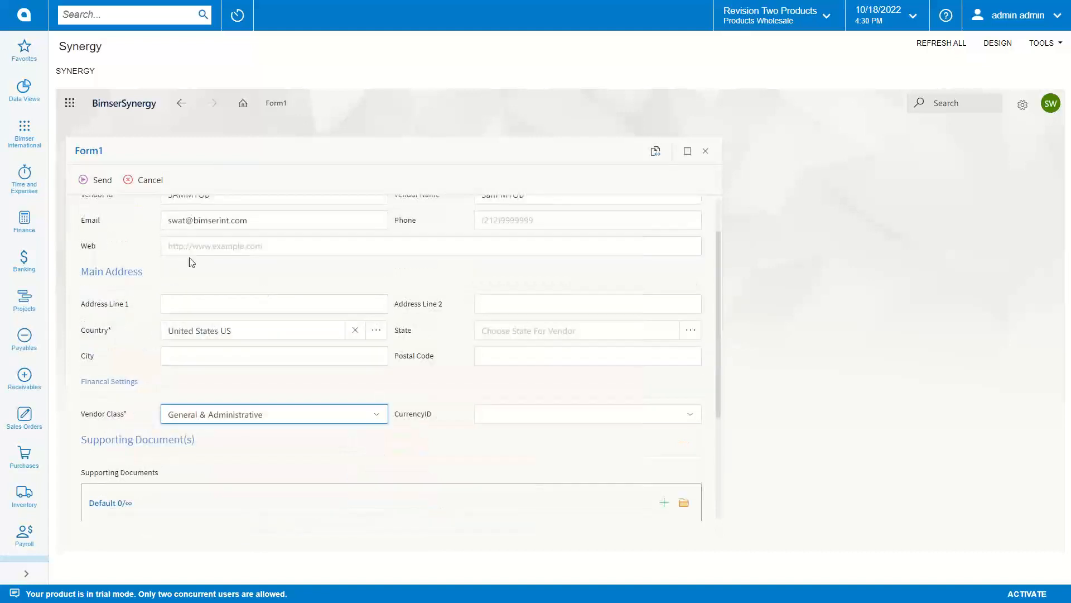
Step: Send the vendor request, check its flow history, and log in as the purchase manager
{"action": "left_click", "coordinate": [100, 185]}
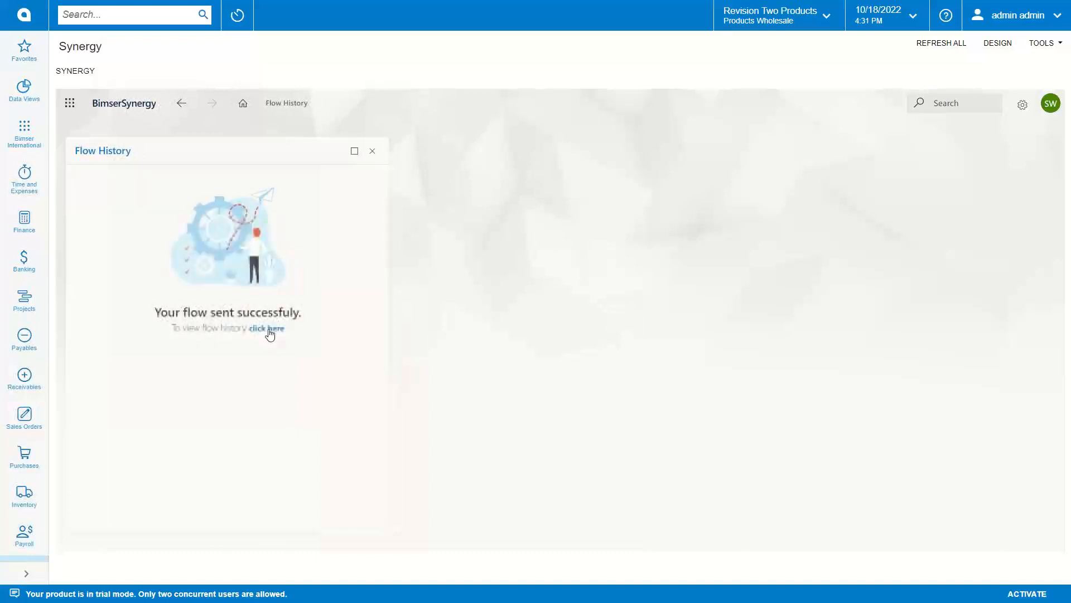
{"action": "left_click", "coordinate": [270, 330]}
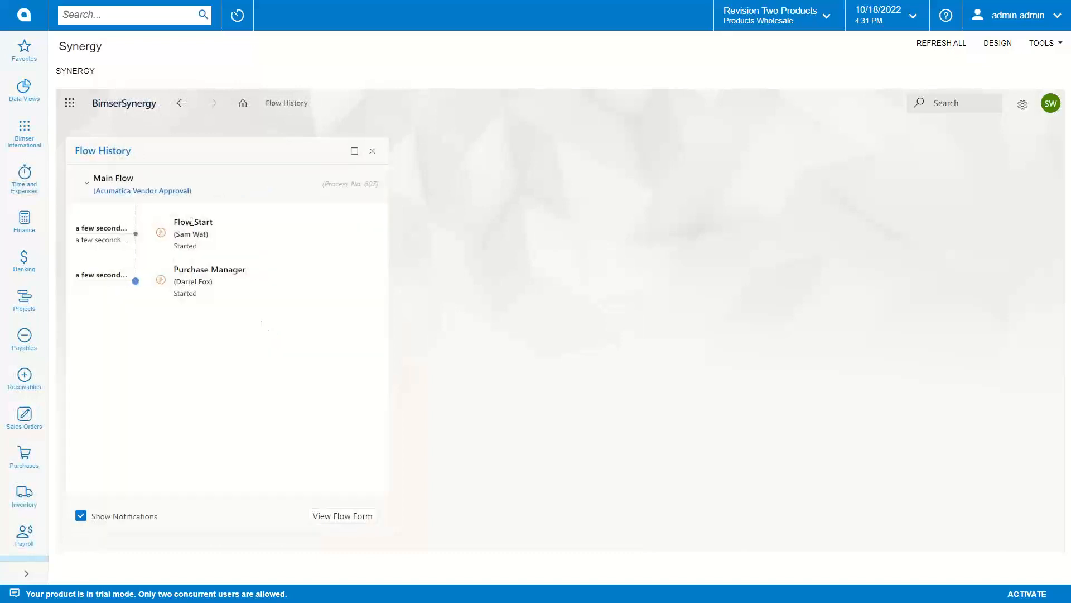
{"action": "left_click", "coordinate": [1049, 106]}
{"action": "left_click", "coordinate": [915, 408]}
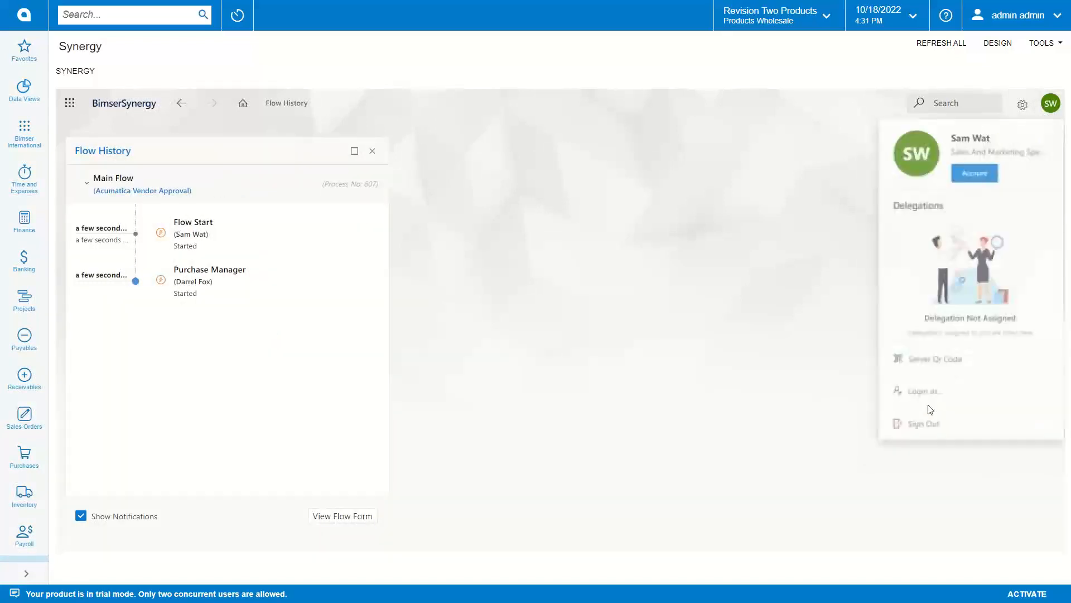
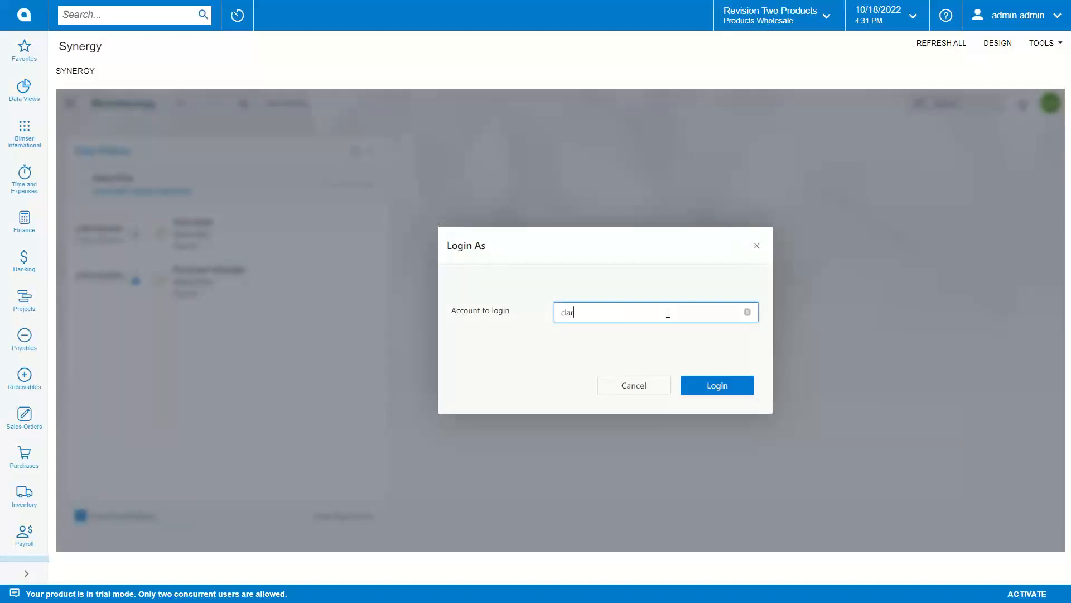
{"action": "left_click", "coordinate": [636, 356]}
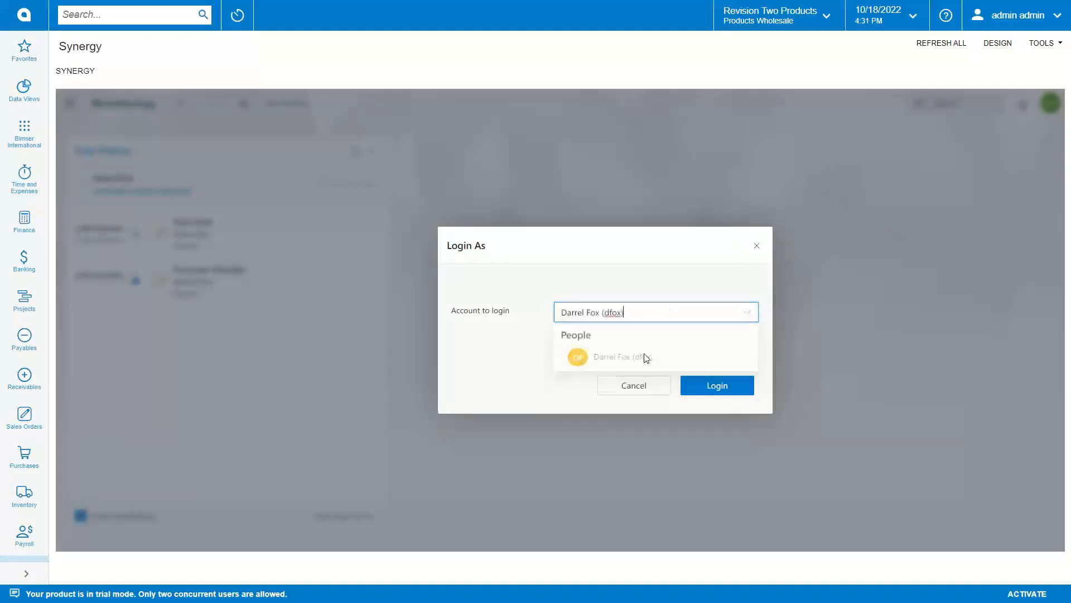
{"action": "left_click", "coordinate": [719, 385]}
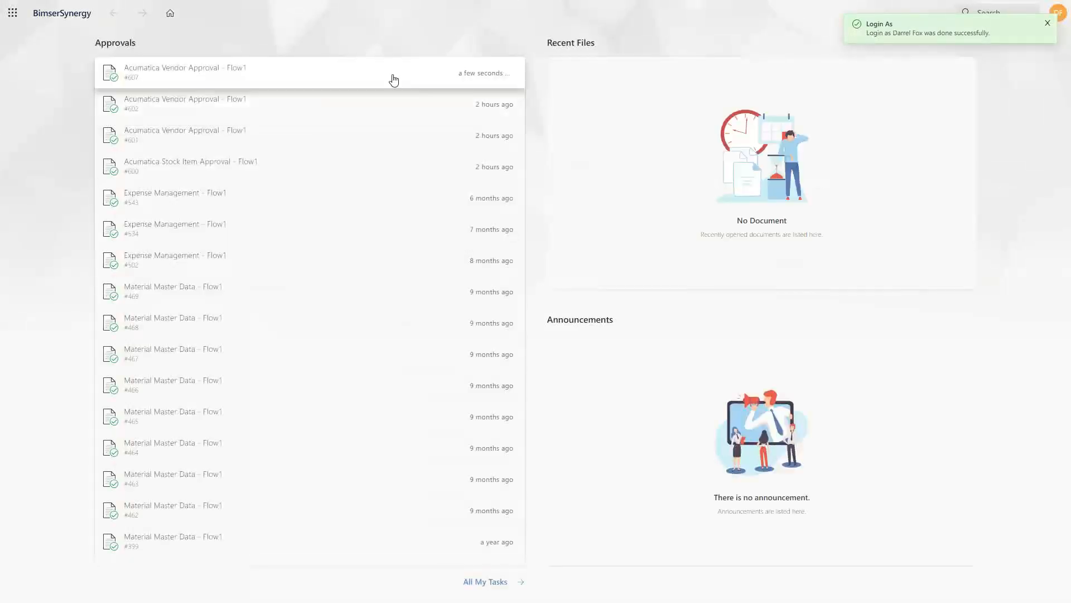
Step: Approve vendor request #607 as purchase manager and check its flow history
{"action": "left_click", "coordinate": [254, 93]}
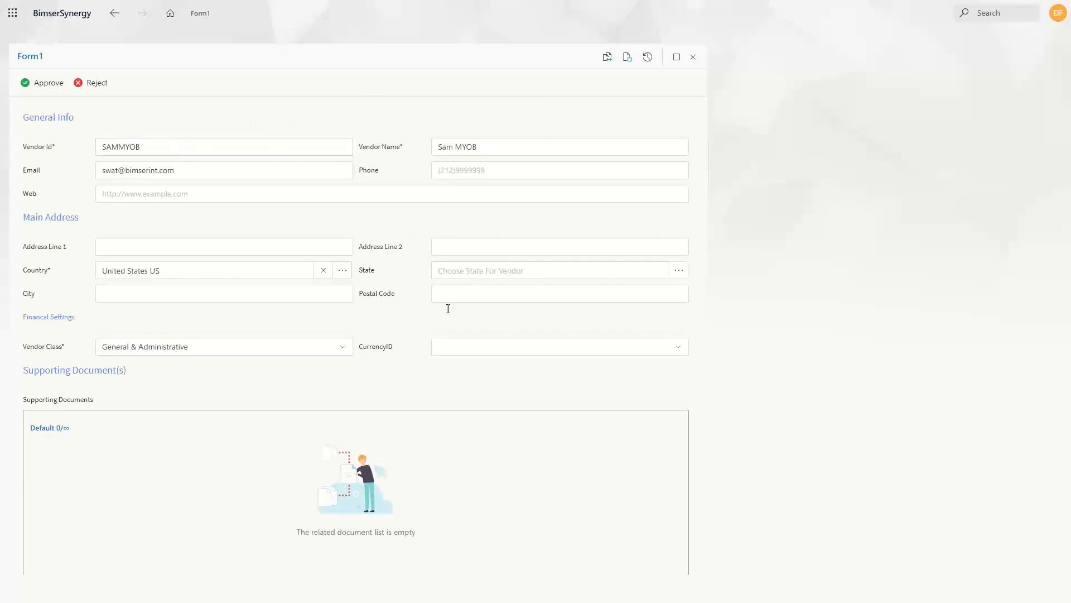
{"action": "left_click", "coordinate": [56, 86]}
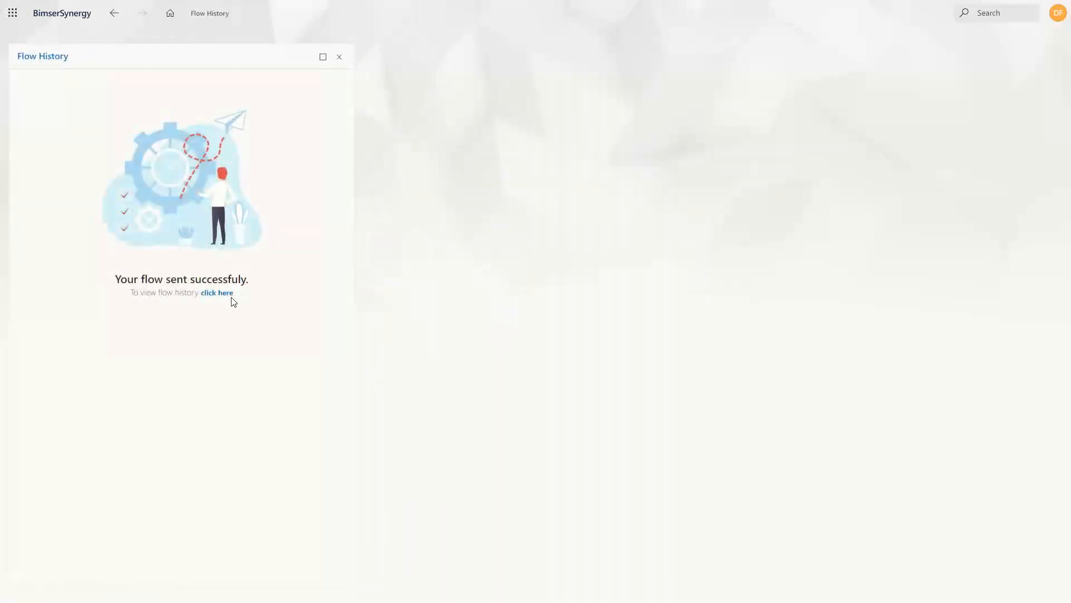
{"action": "left_click", "coordinate": [217, 293]}
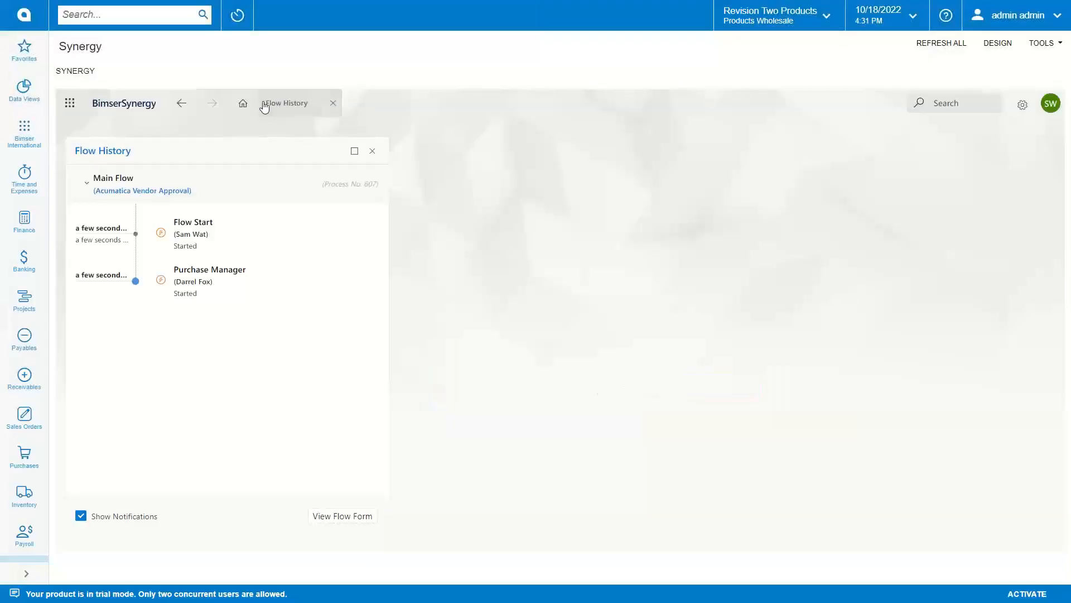
Step: Reload Synergy and reopen approval request #607 in a single form
{"action": "left_click", "coordinate": [941, 44]}
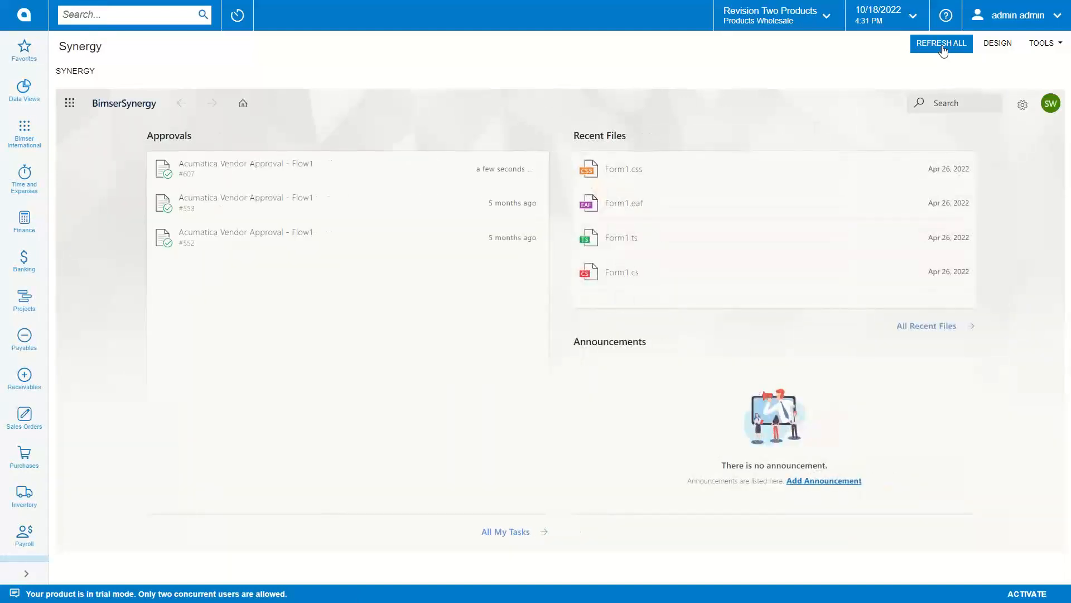
{"action": "left_click", "coordinate": [382, 178]}
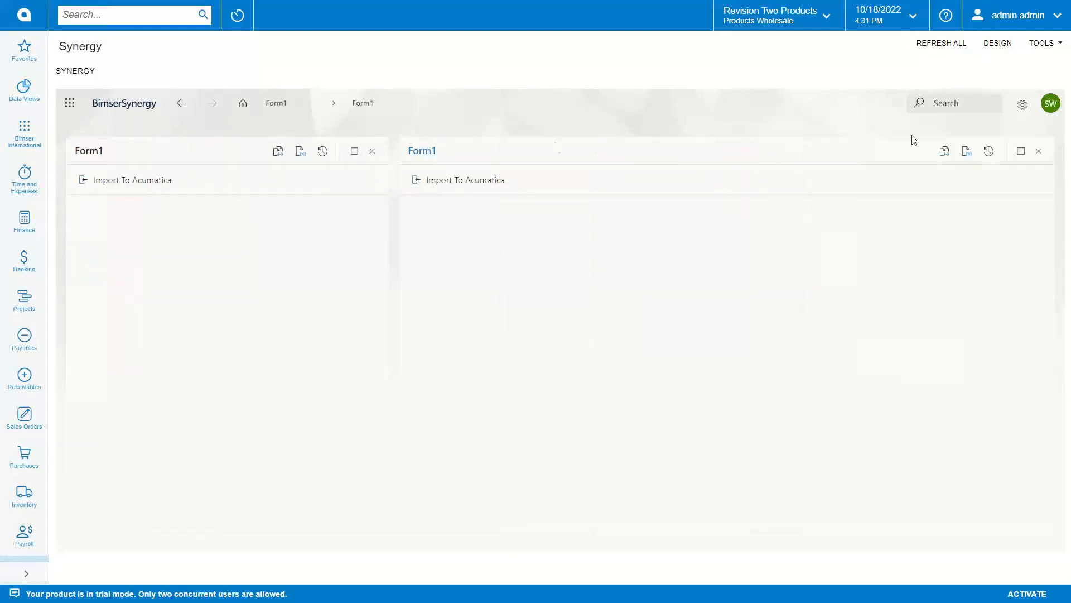
{"action": "left_click", "coordinate": [1037, 151]}
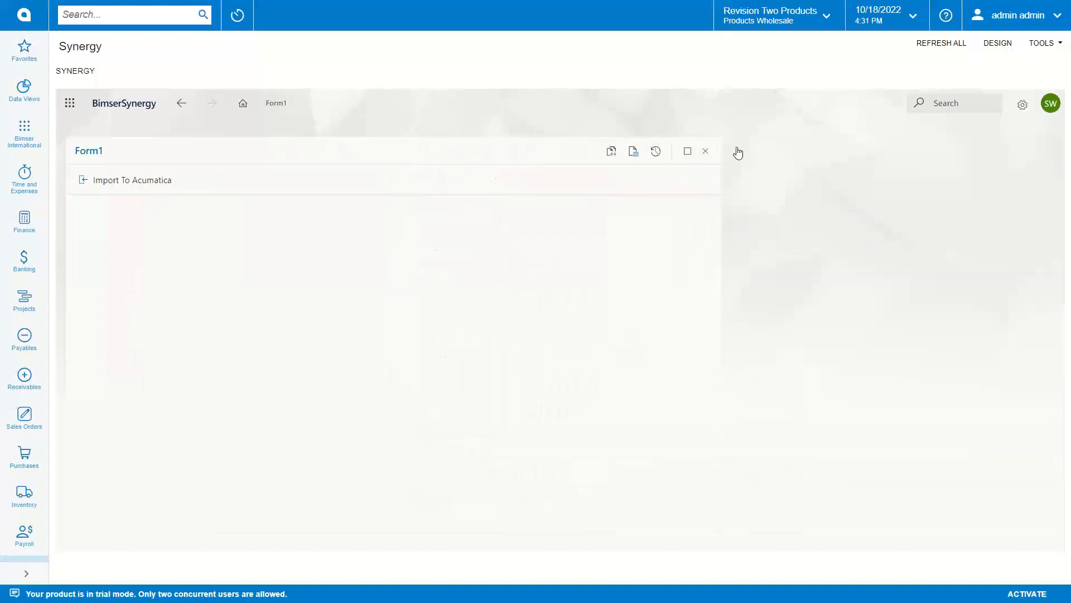
{"action": "left_click", "coordinate": [706, 150]}
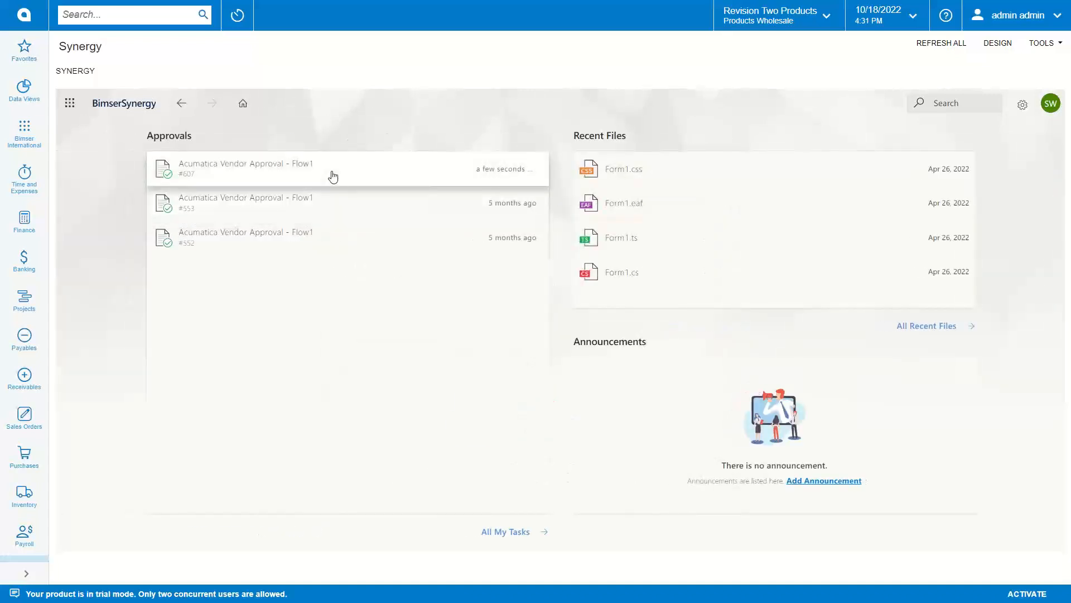
{"action": "left_click", "coordinate": [333, 177]}
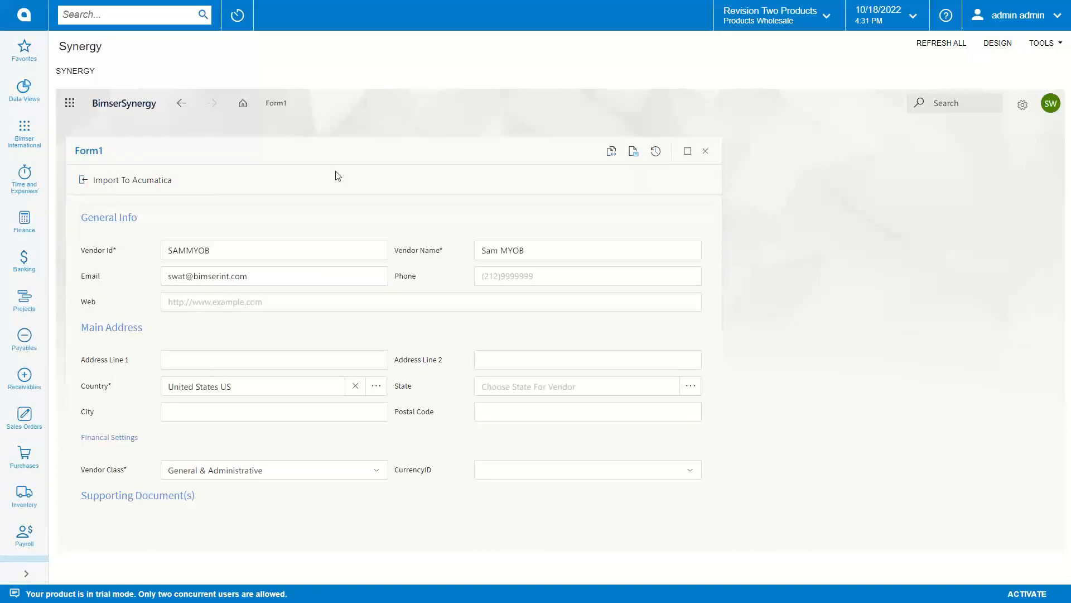
Step: Send #607 through Import To Acumatica, confirm the flow ended, and close the history
{"action": "left_click", "coordinate": [146, 190]}
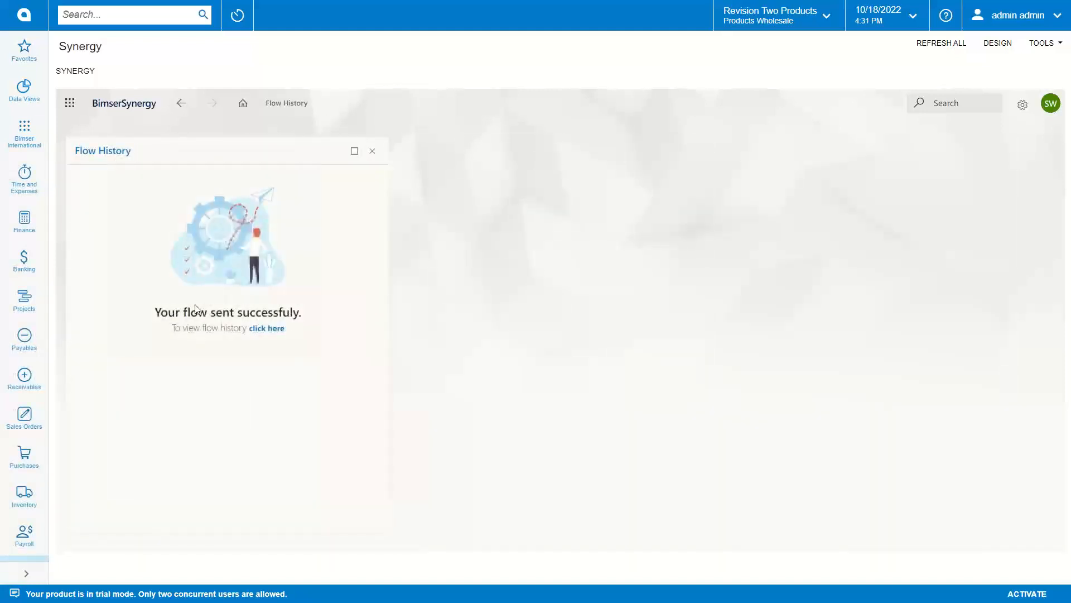
{"action": "left_click", "coordinate": [278, 328]}
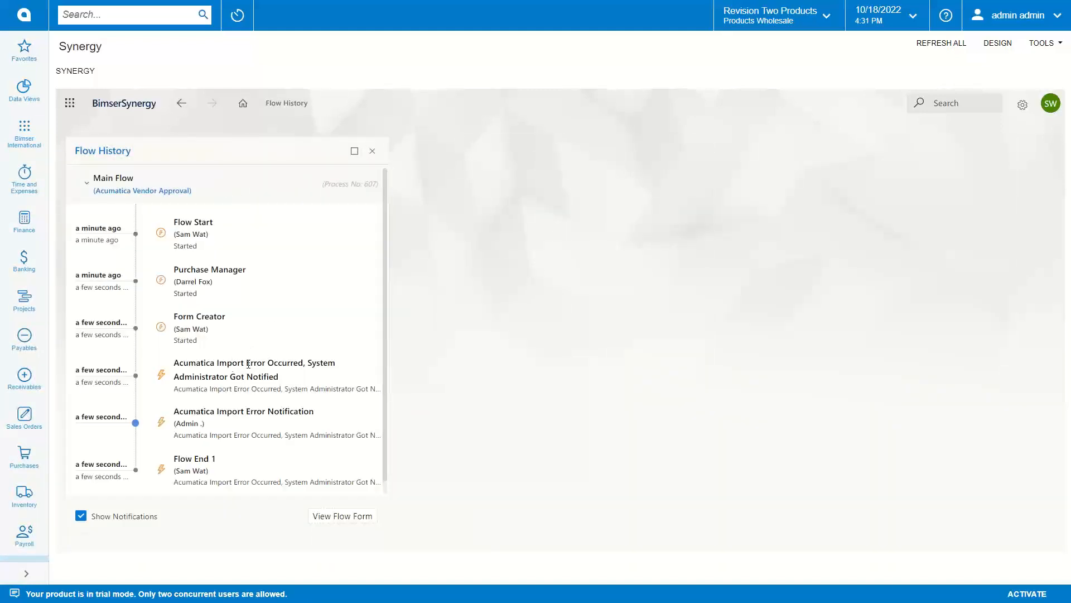
{"action": "left_click", "coordinate": [372, 150]}
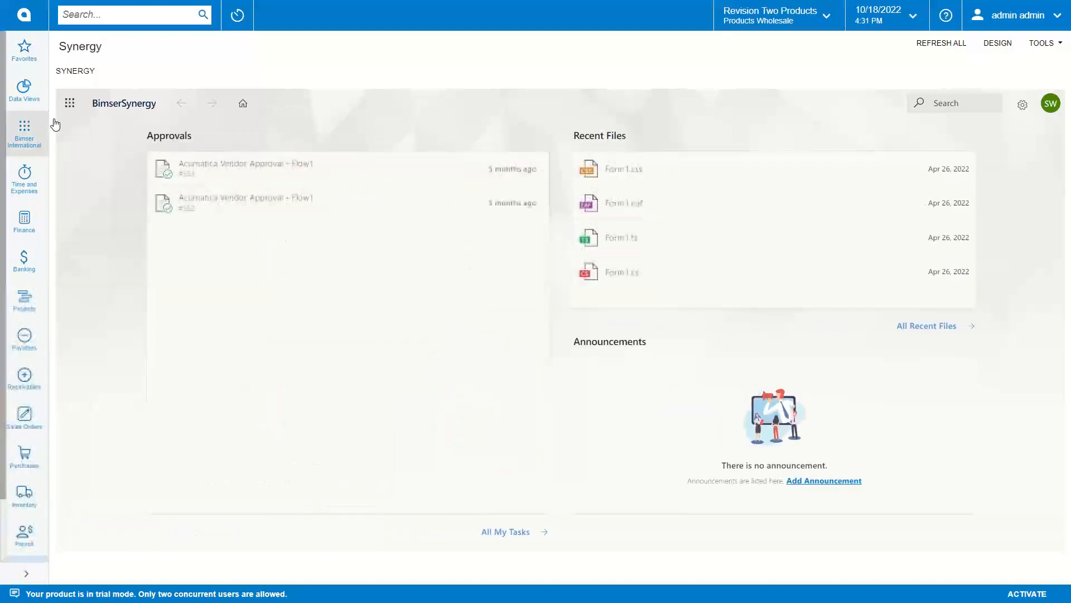
Step: Search 'vendor' and open the Vendors page from the Menu Items results
{"action": "left_click", "coordinate": [128, 15]}
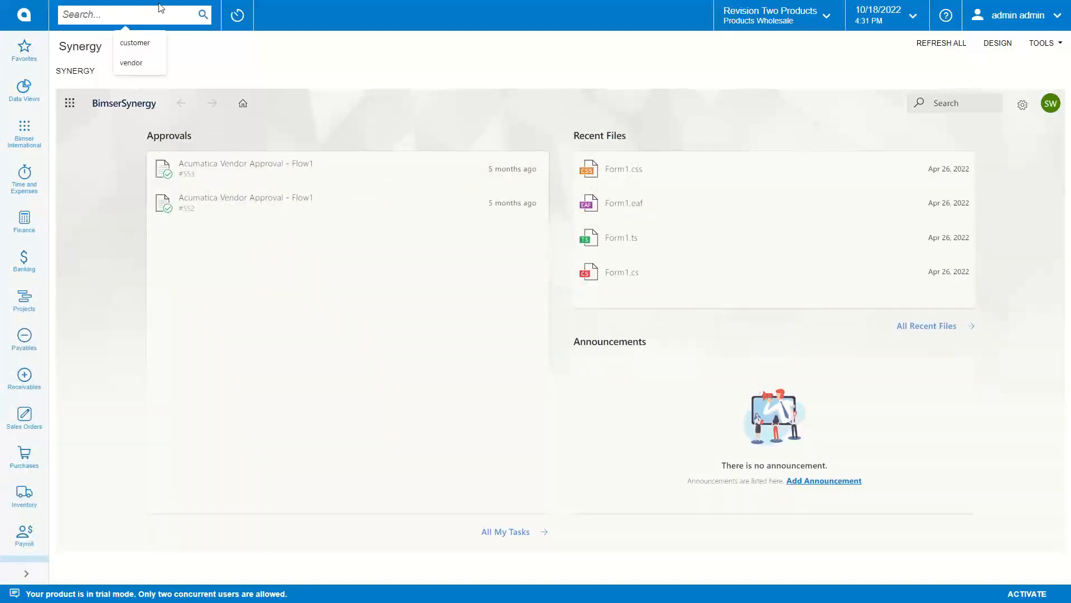
{"action": "type", "text": "vendor"}
{"action": "key", "text": "Return"}
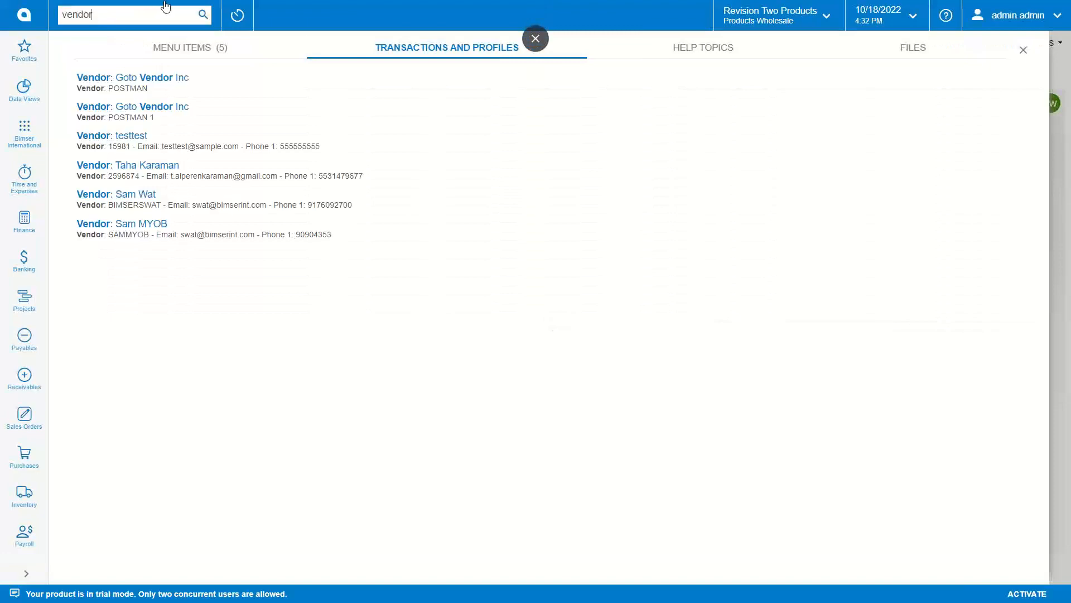
{"action": "left_click", "coordinate": [172, 51]}
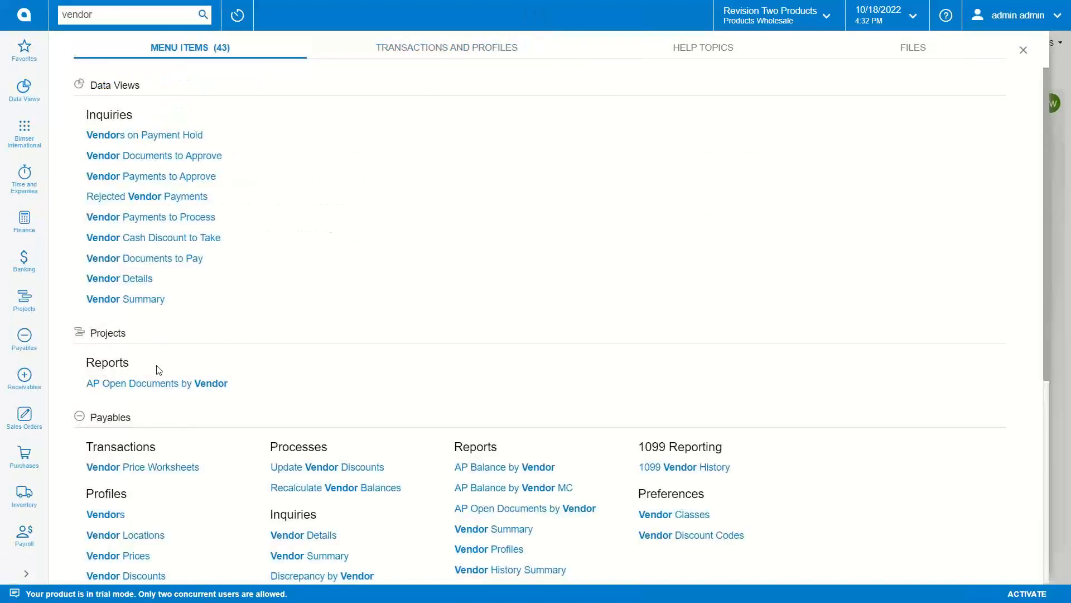
{"action": "scroll", "coordinate": [159, 369], "scroll_direction": "down", "scroll_amount": 3}
{"action": "left_click", "coordinate": [119, 360]}
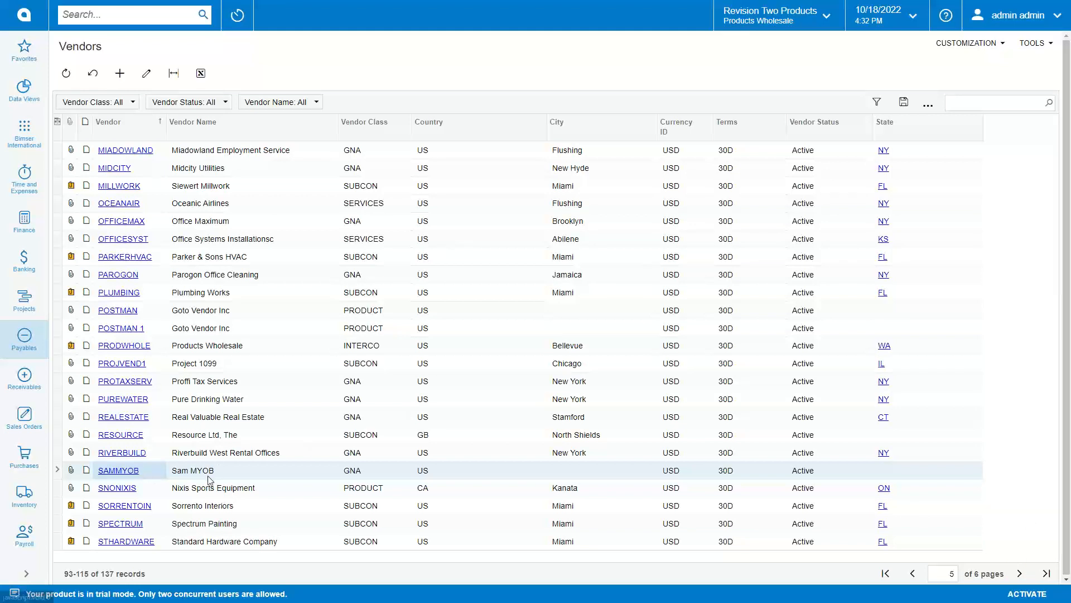
Step: Review the SAMMYOB vendor record, then open Bimser International's Synergy page
{"action": "left_click", "coordinate": [137, 472]}
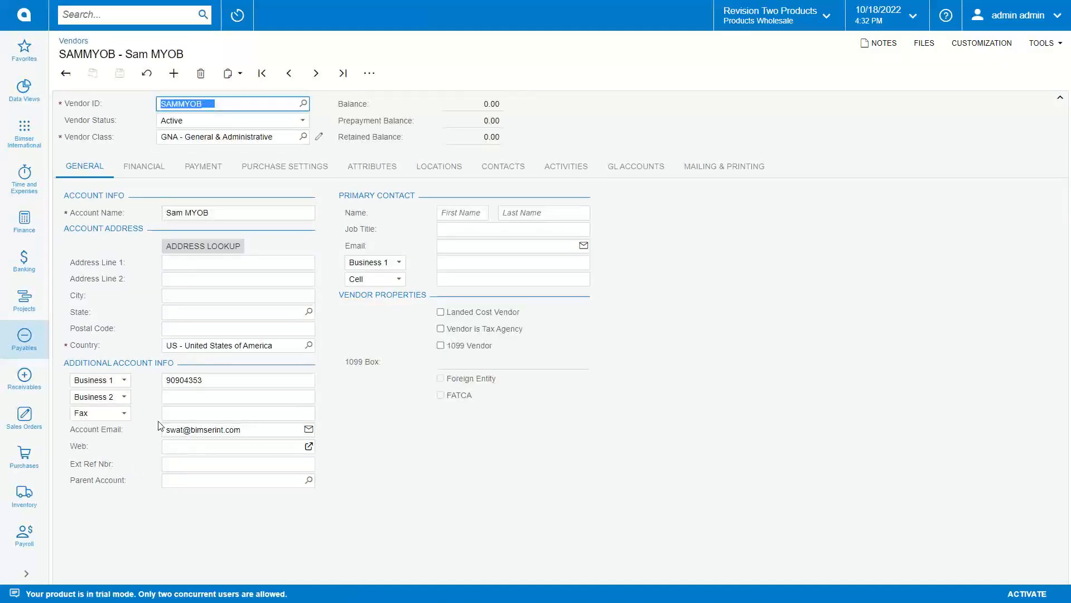
{"action": "left_click", "coordinate": [41, 91]}
{"action": "left_click", "coordinate": [37, 127]}
{"action": "left_click", "coordinate": [394, 98]}
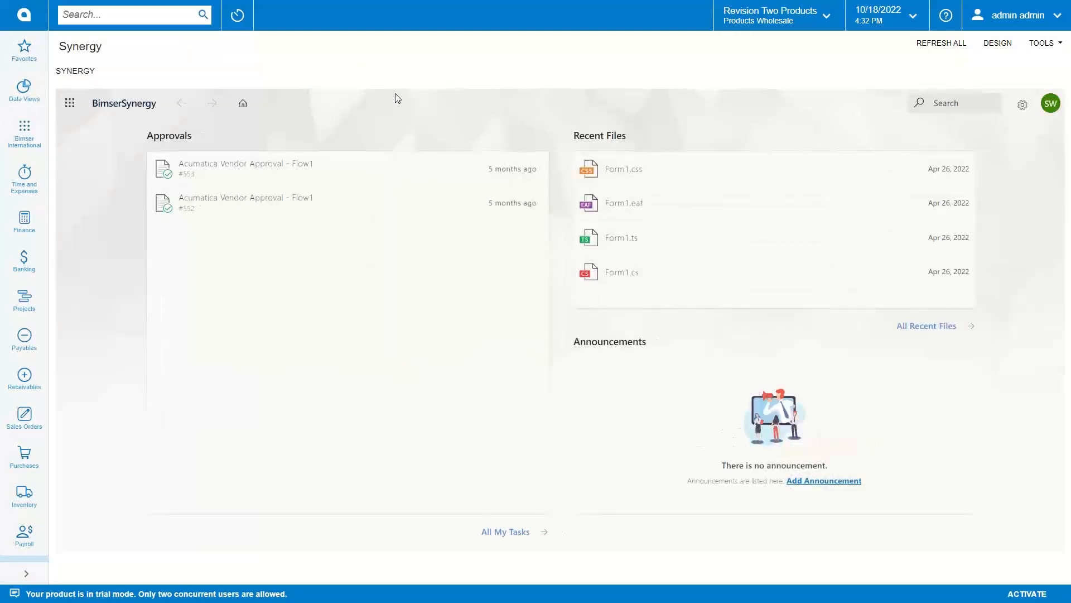
Step: Open Add New Stock under Synergy: MYOB Applications > Stock Item Approval
{"action": "left_click", "coordinate": [69, 103]}
{"action": "left_click", "coordinate": [157, 400]}
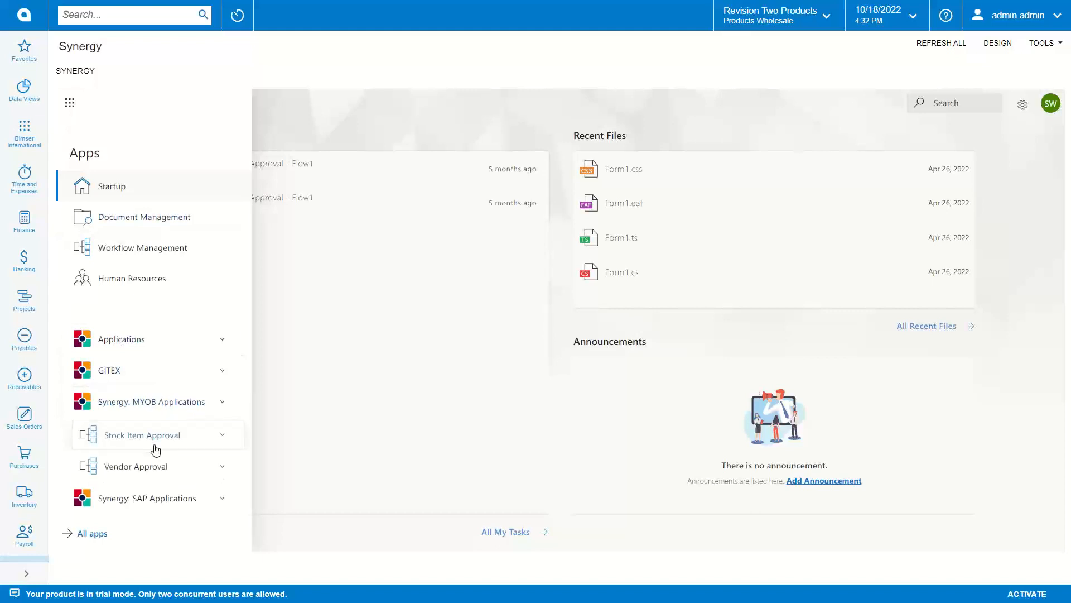
{"action": "left_click", "coordinate": [156, 445]}
{"action": "left_click", "coordinate": [158, 470]}
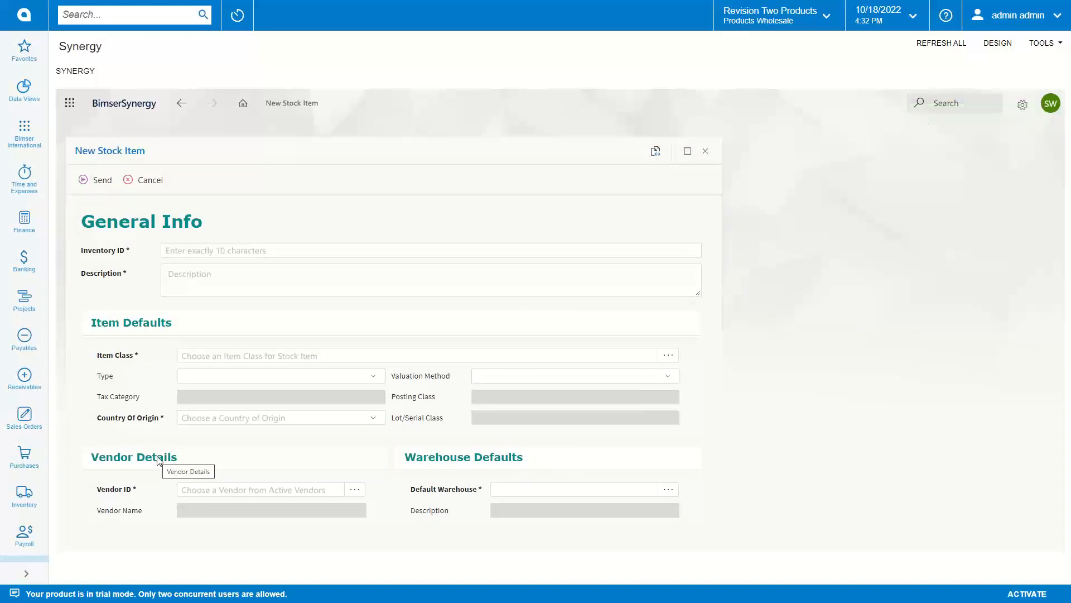
Step: Enter Inventory ID SAMMYOB999 and begin typing the item description
{"action": "left_click", "coordinate": [219, 251]}
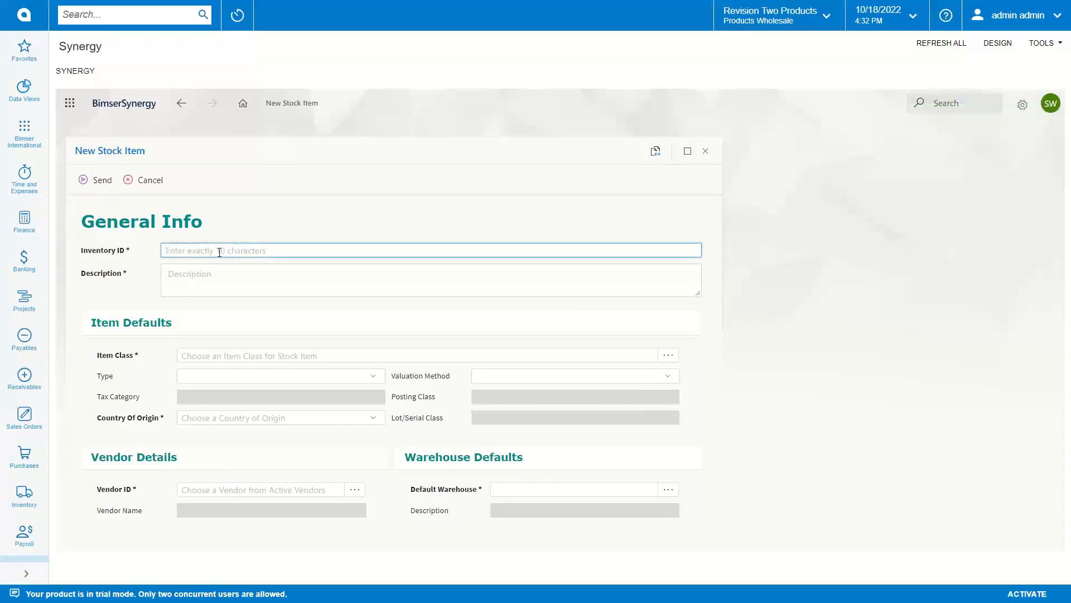
{"action": "type", "text": "SAMMYOB999"}
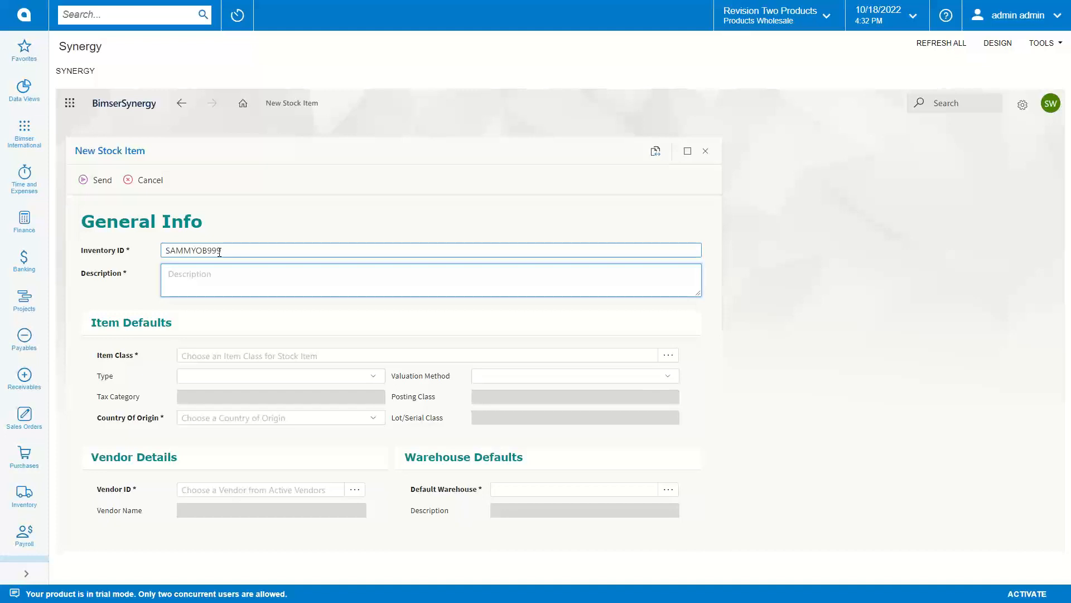
{"action": "type", "text": "PS5"}
{"action": "scroll", "coordinate": [226, 274], "scroll_direction": "down", "scroll_amount": 2}
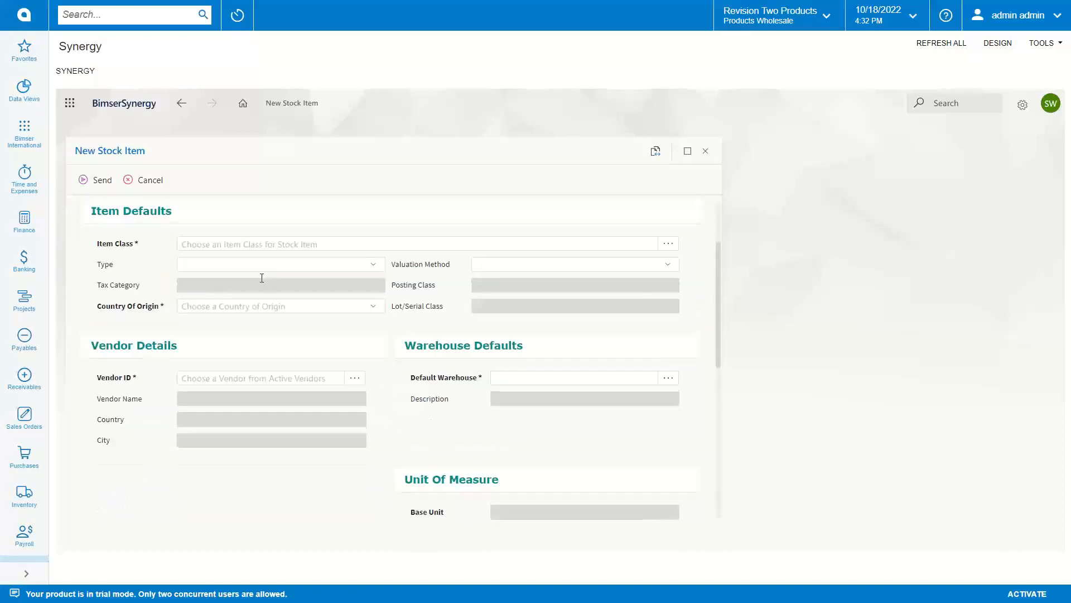
{"action": "left_click", "coordinate": [430, 246]}
Step: Pick CONSUMER 300TOYS Toys as the item class and China as country of origin
{"action": "left_click", "coordinate": [669, 244]}
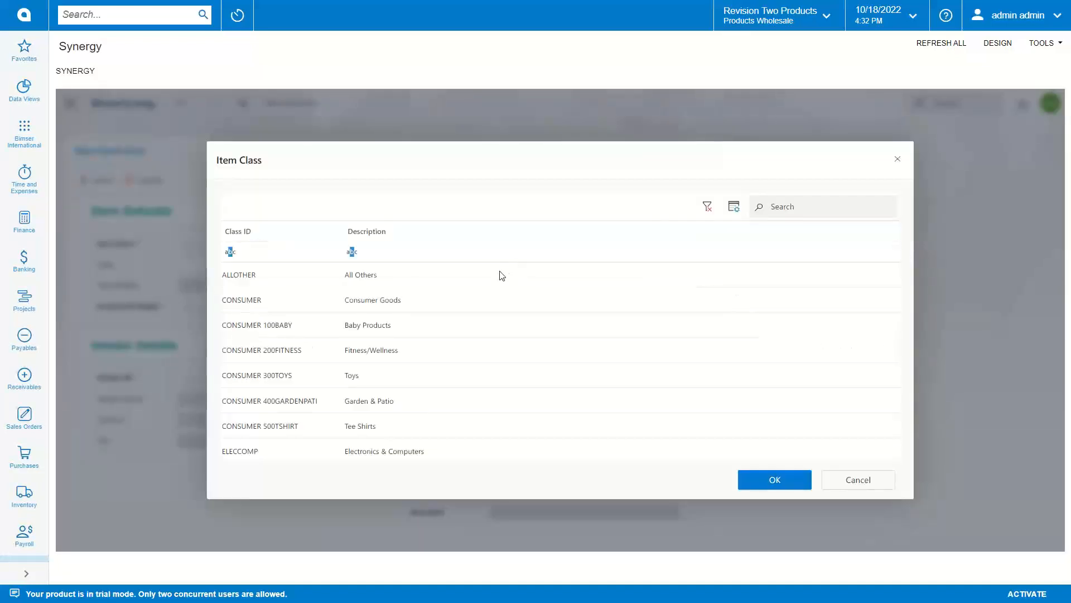
{"action": "double_click", "coordinate": [388, 380]}
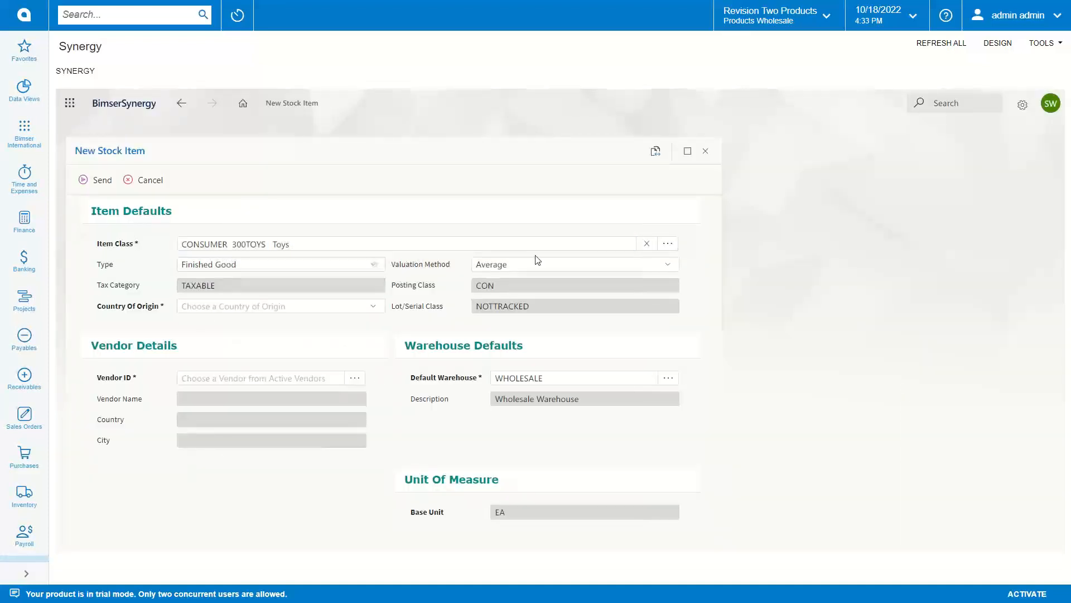
{"action": "left_click", "coordinate": [312, 306]}
{"action": "scroll", "coordinate": [240, 357], "scroll_direction": "down", "scroll_amount": 8}
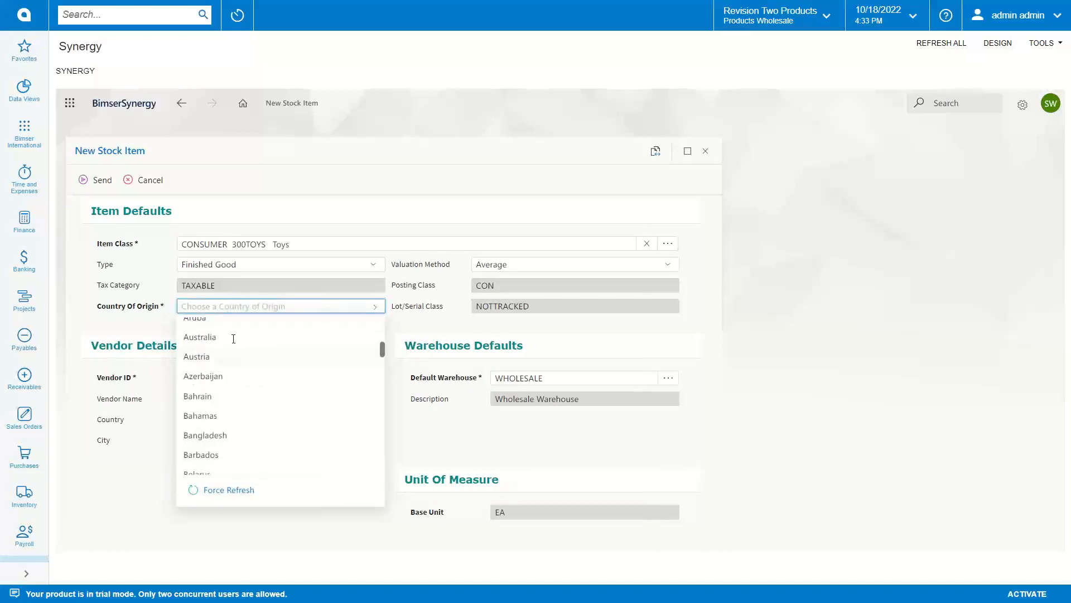
{"action": "scroll", "coordinate": [237, 359], "scroll_direction": "down", "scroll_amount": 4}
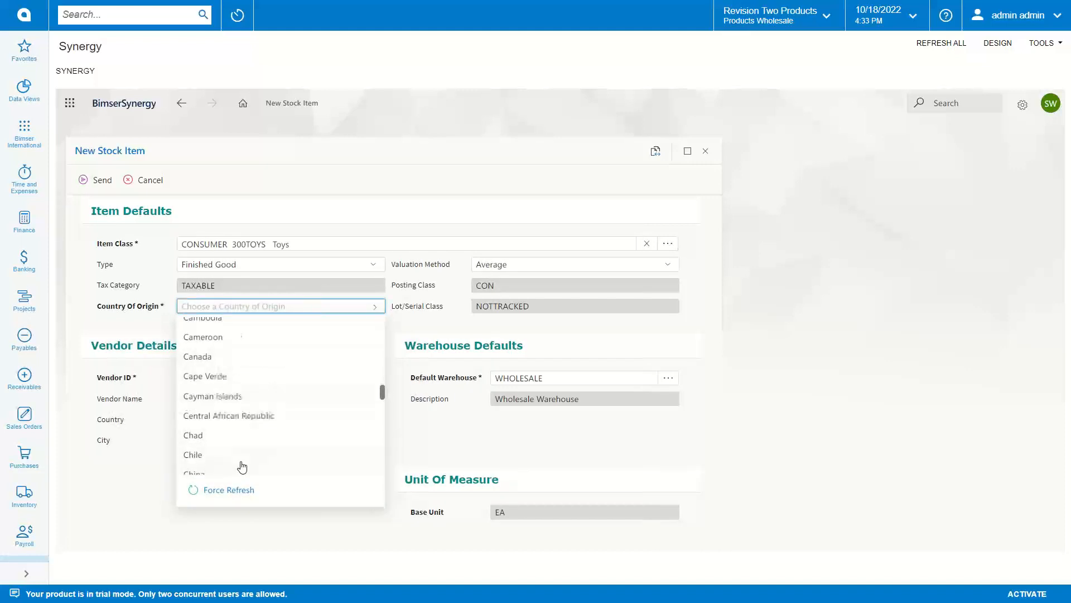
{"action": "scroll", "coordinate": [242, 441], "scroll_direction": "down", "scroll_amount": 1}
{"action": "left_click", "coordinate": [243, 414]}
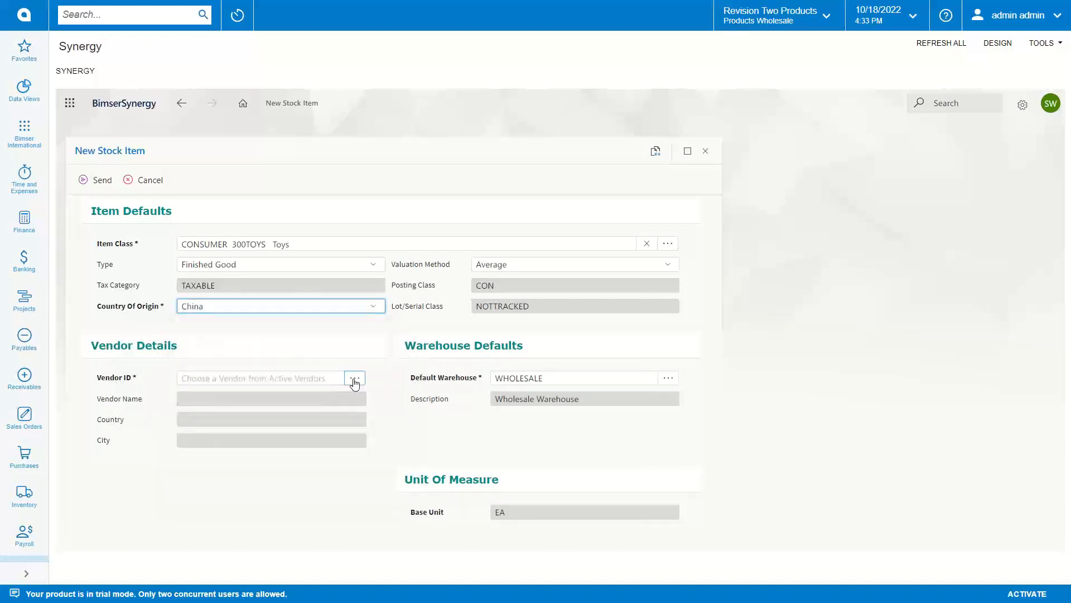
Step: Choose vendor SAMMYOB from the vendor list's last page and send the stock item request
{"action": "left_click", "coordinate": [356, 382]}
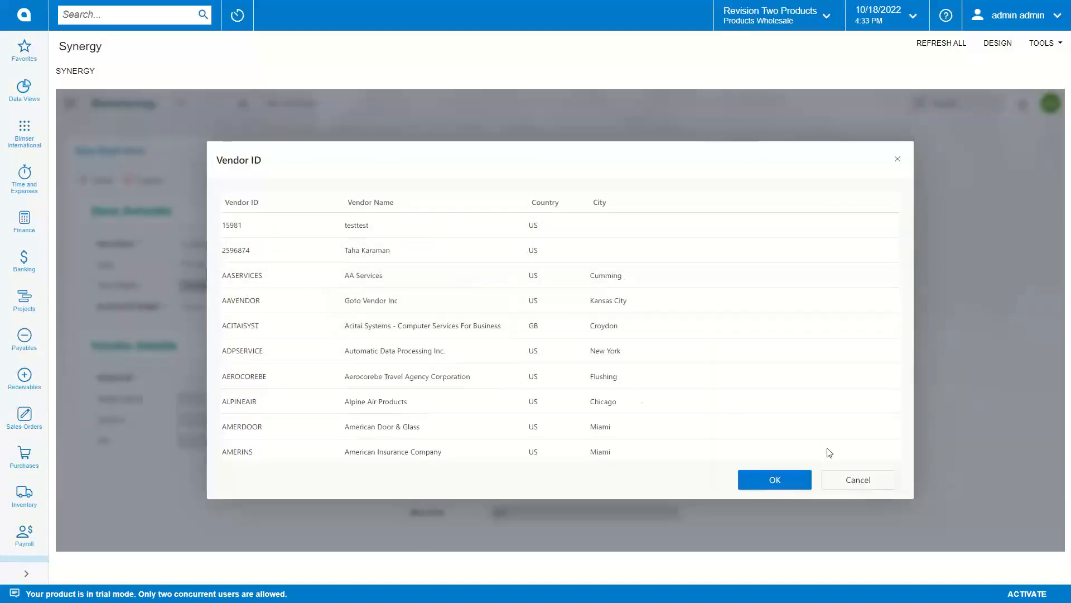
{"action": "scroll", "coordinate": [450, 371], "scroll_direction": "down", "scroll_amount": 1}
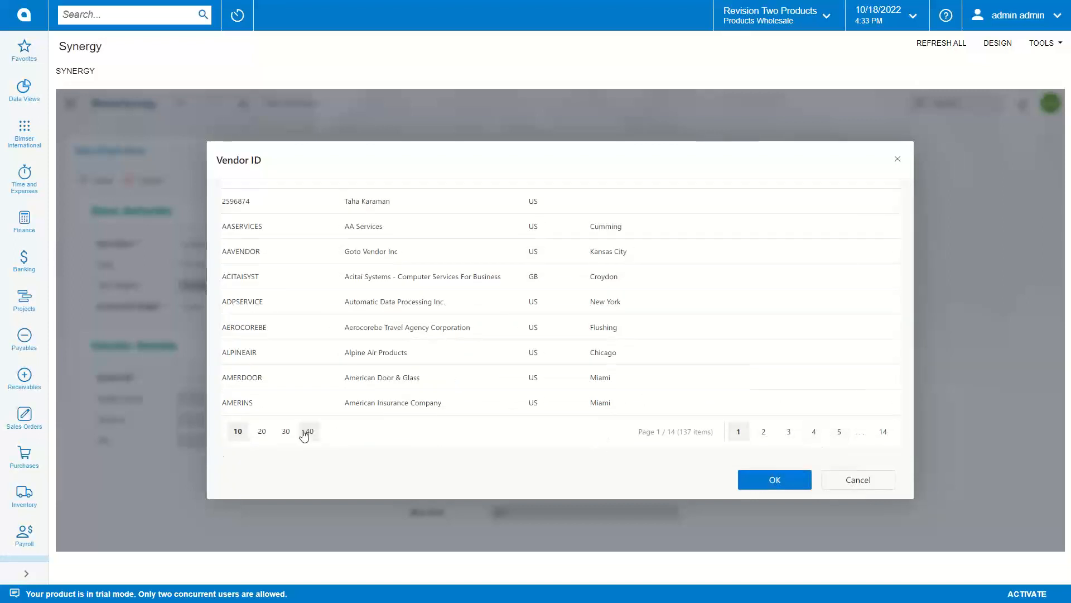
{"action": "left_click", "coordinate": [882, 434]}
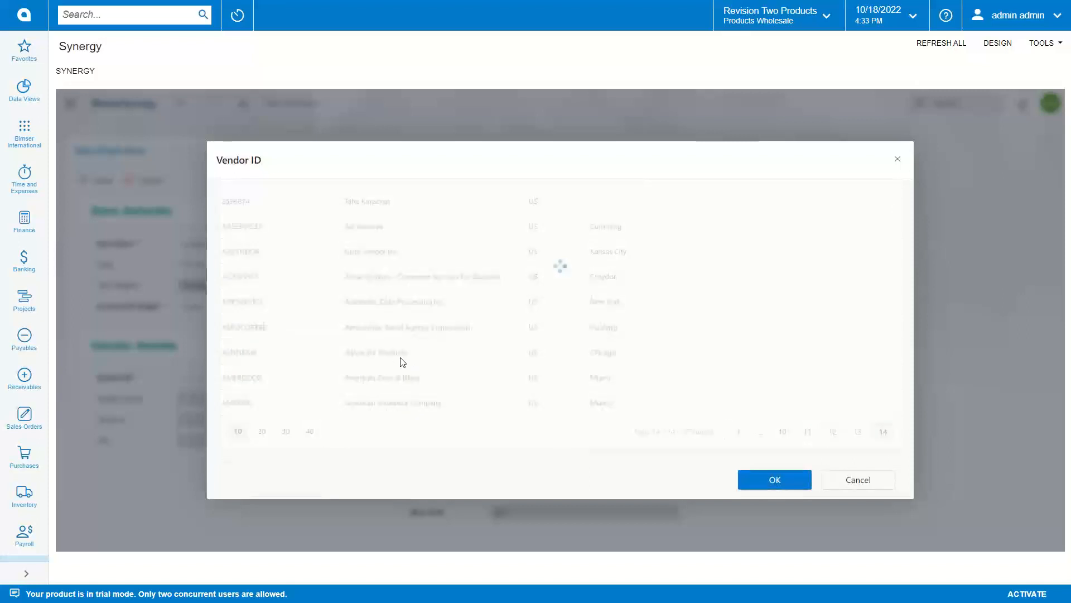
{"action": "scroll", "coordinate": [505, 342], "scroll_direction": "up", "scroll_amount": 2}
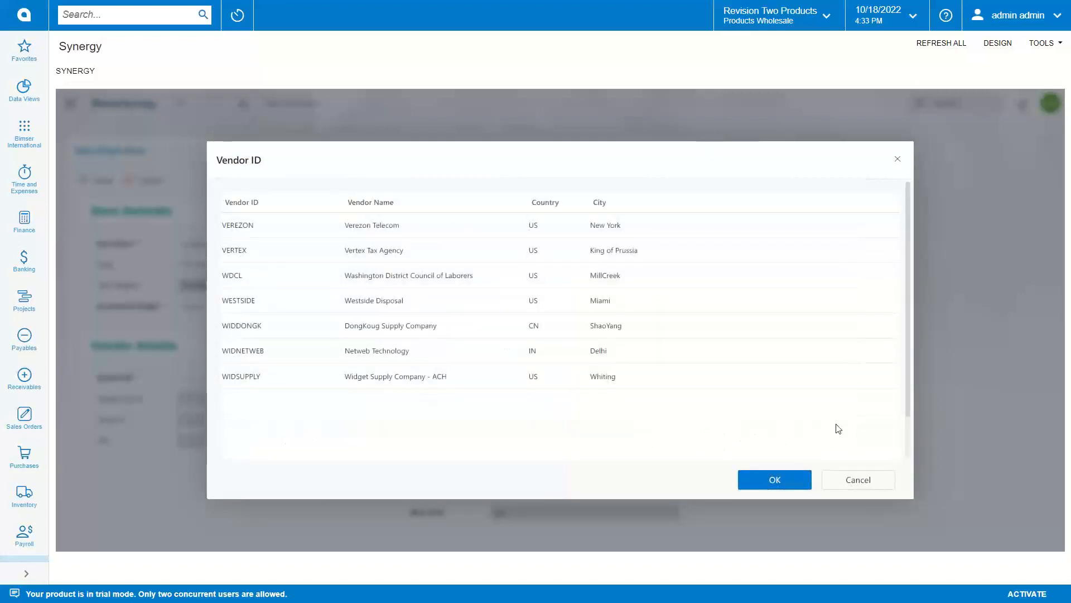
{"action": "scroll", "coordinate": [838, 429], "scroll_direction": "down", "scroll_amount": 2}
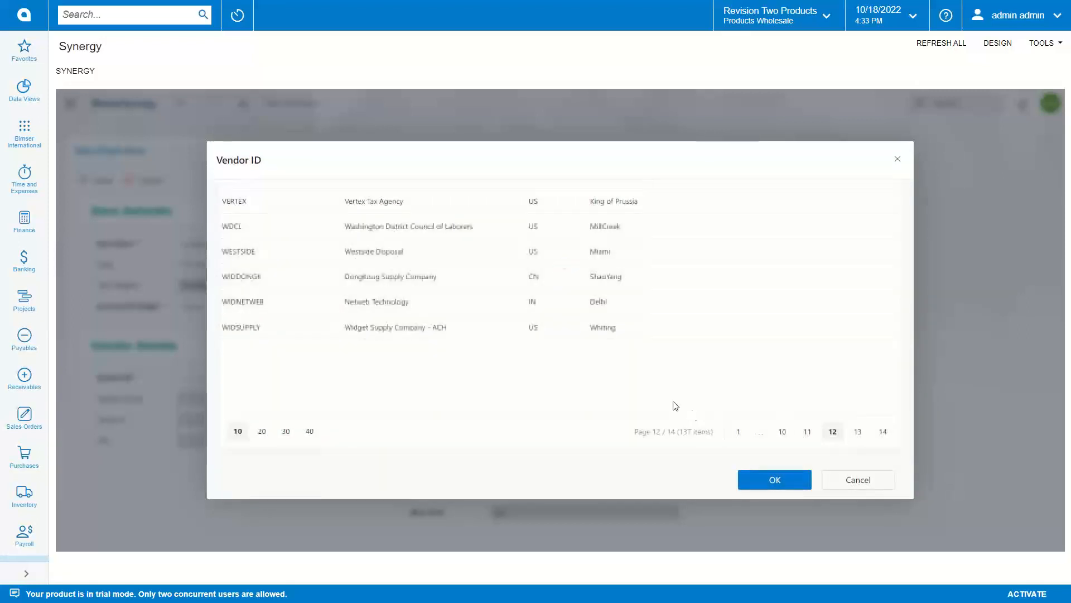
{"action": "scroll", "coordinate": [310, 283], "scroll_direction": "up", "scroll_amount": 2}
{"action": "left_click", "coordinate": [295, 225]}
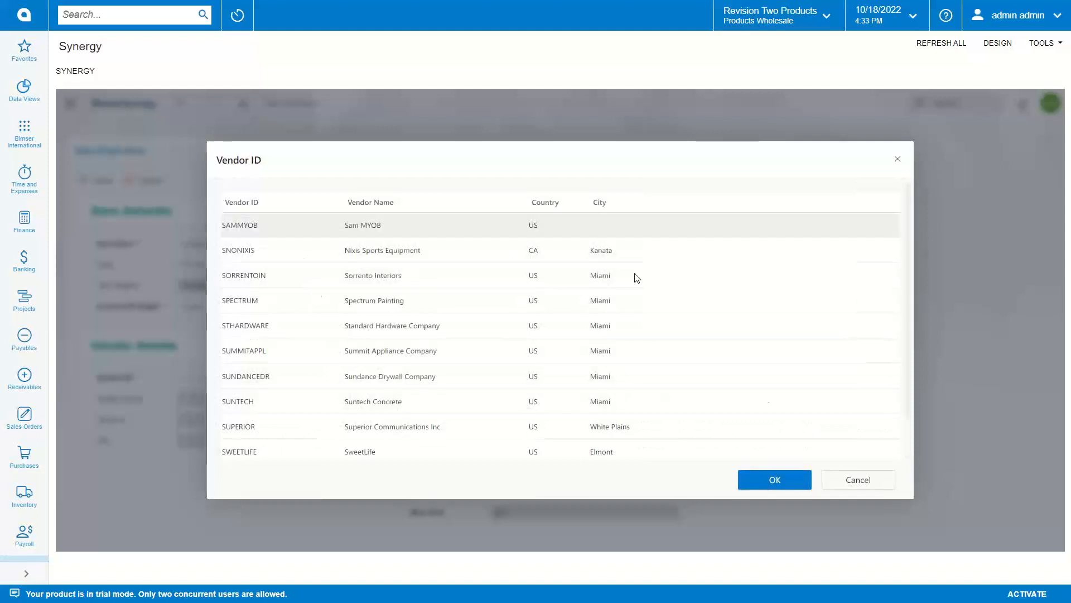
{"action": "left_click", "coordinate": [773, 479]}
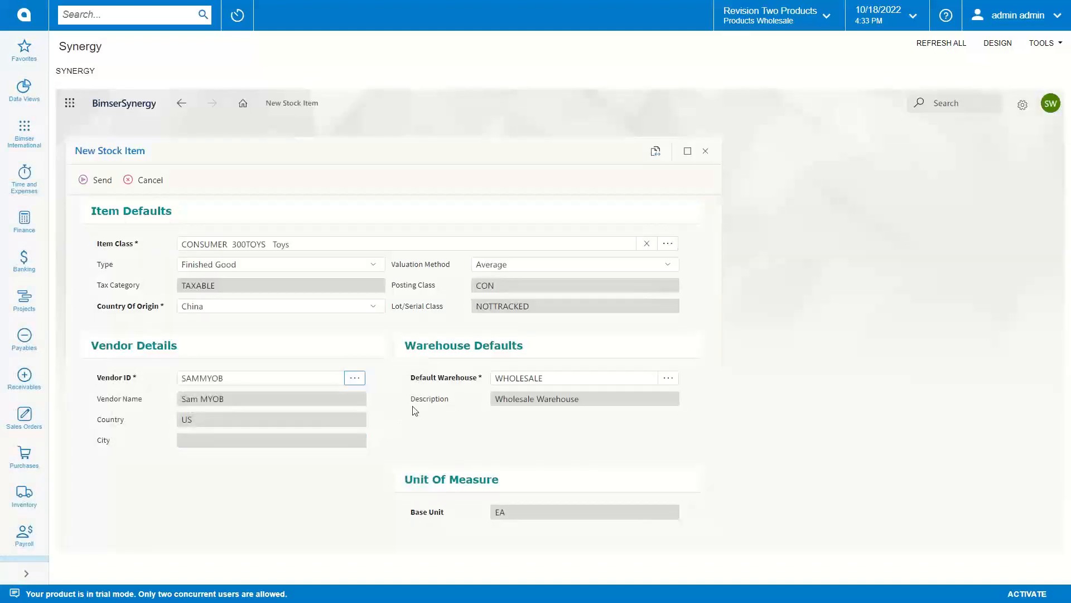
{"action": "scroll", "coordinate": [411, 411], "scroll_direction": "up", "scroll_amount": 1}
{"action": "left_click", "coordinate": [96, 180]}
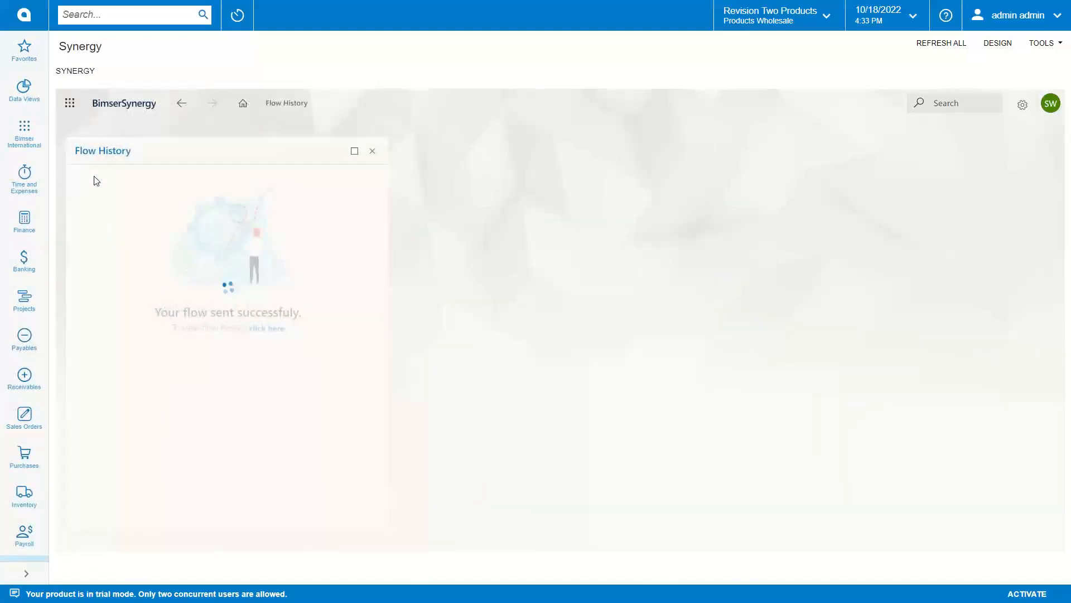
Step: Check the sent request's flow history and return to the home dashboard
{"action": "left_click", "coordinate": [273, 329]}
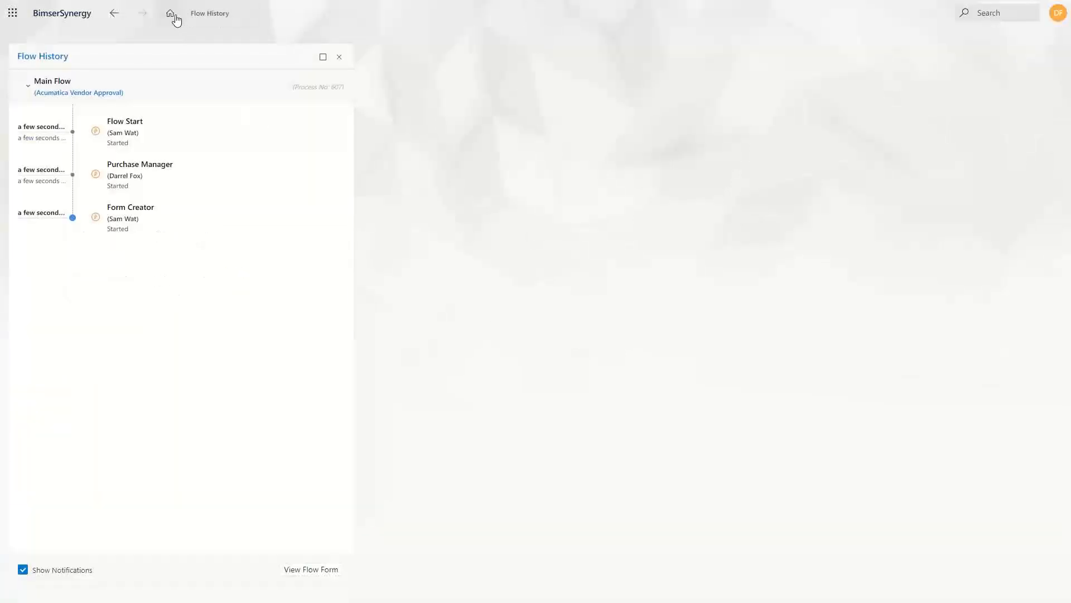
{"action": "left_click", "coordinate": [170, 14]}
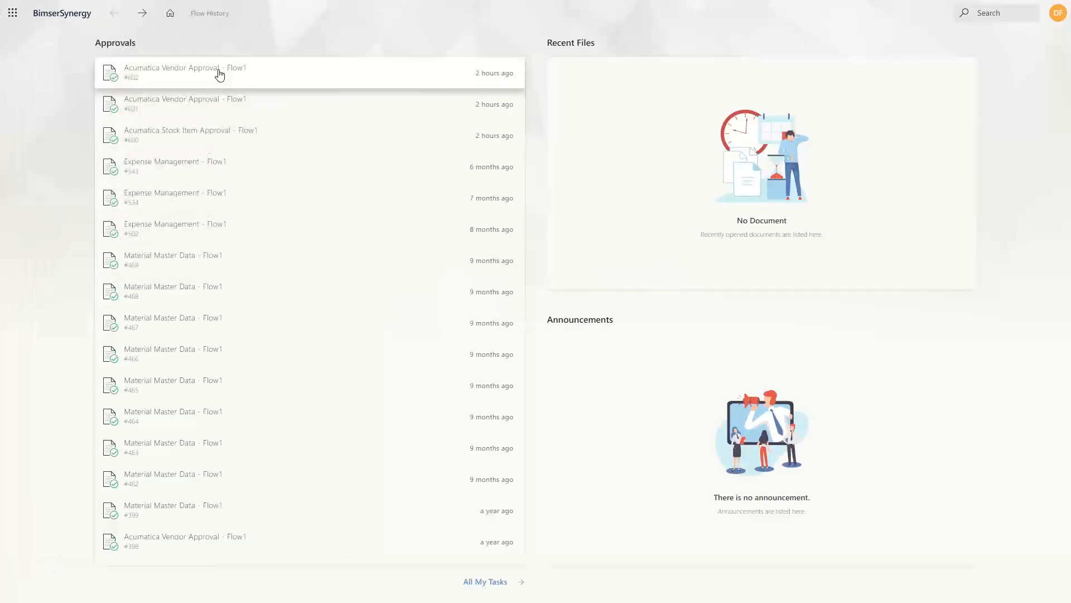
{"action": "left_click_drag", "start_coordinate": [219, 74], "coordinate": [237, 38]}
{"action": "left_click", "coordinate": [744, 33]}
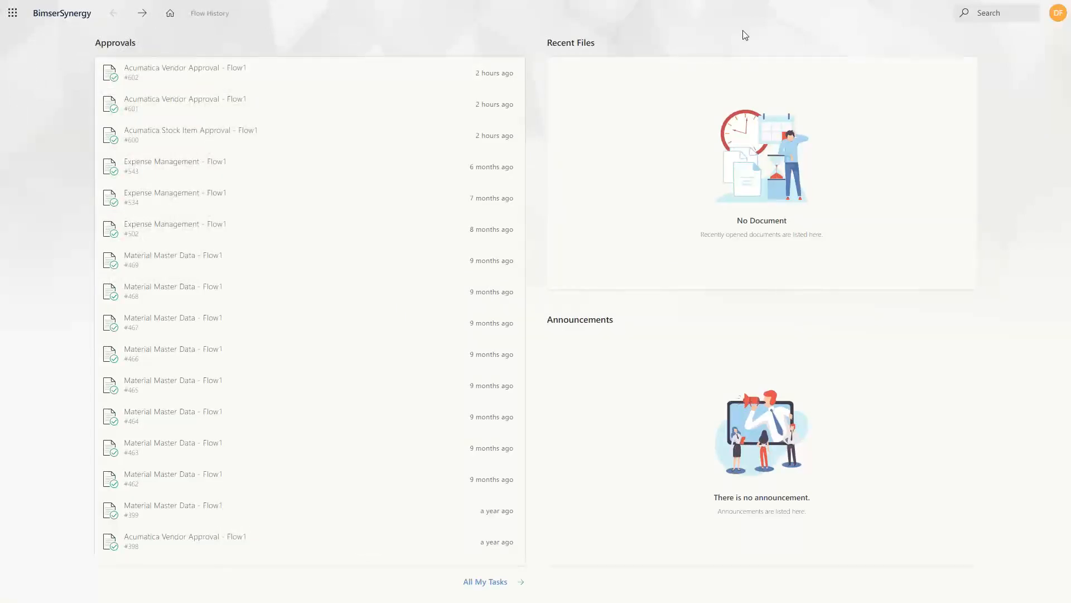
Step: Reload the dashboard, open Acumatica Stock Item Approval #608 and approve it
{"action": "key", "text": "F5"}
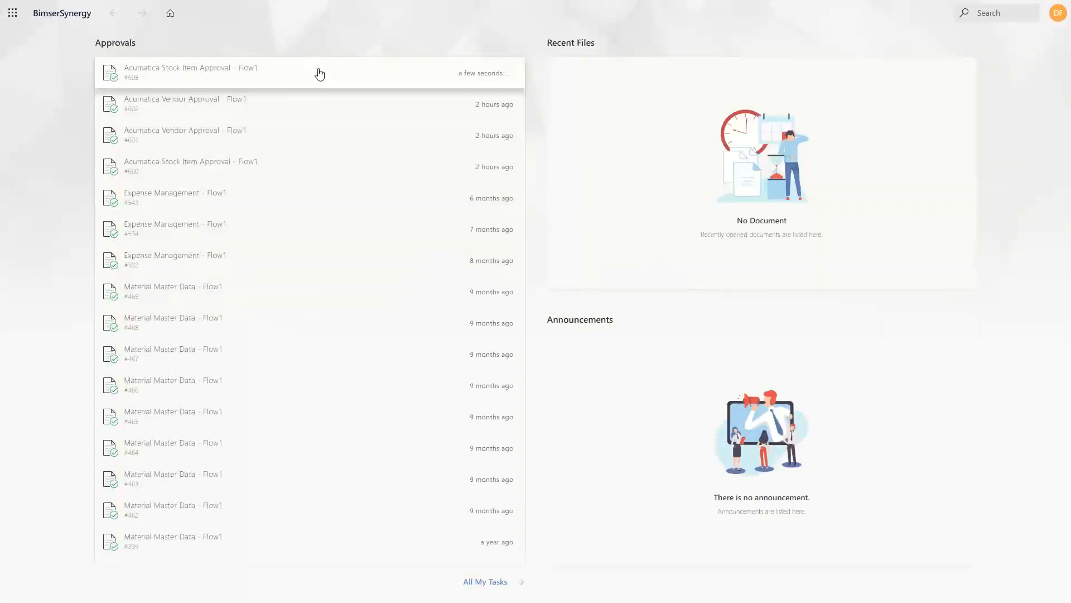
{"action": "left_click", "coordinate": [229, 78]}
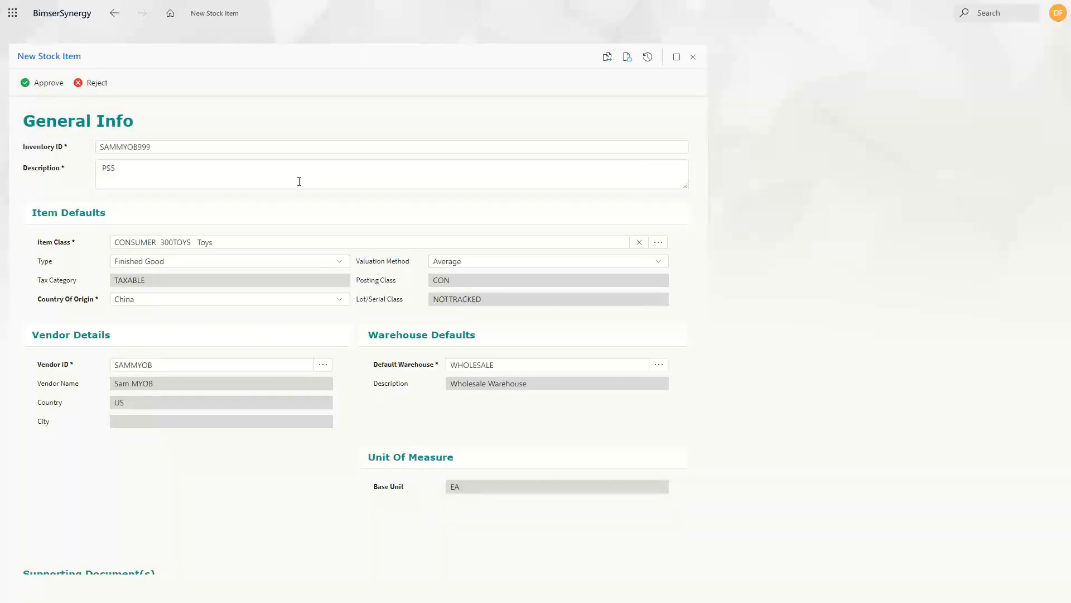
{"action": "left_click", "coordinate": [41, 84]}
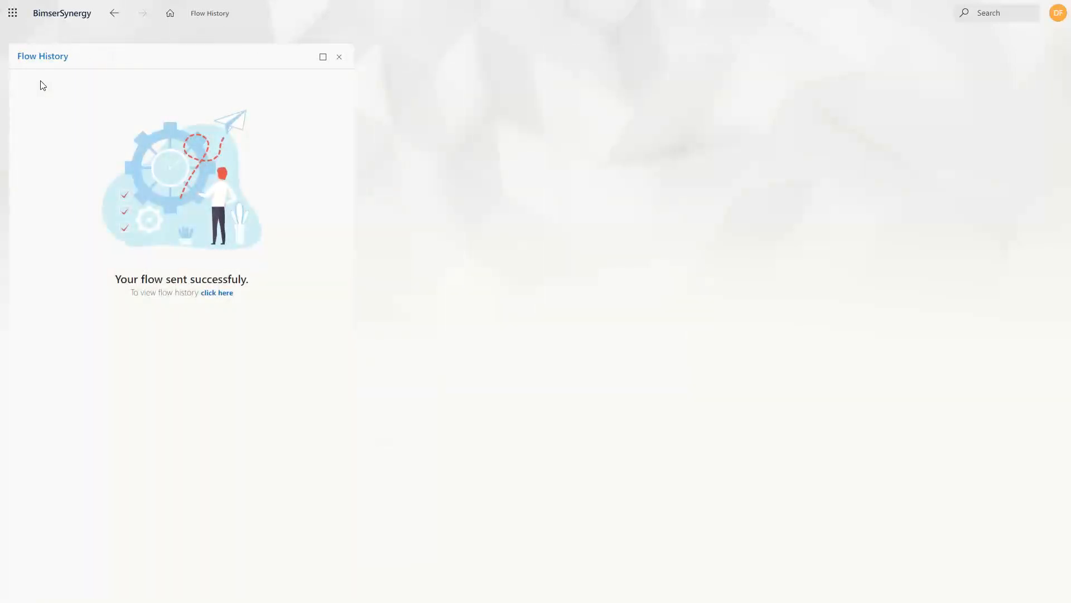
Step: Check approval #608's flow history, then log in as the second approver's account
{"action": "left_click", "coordinate": [224, 294]}
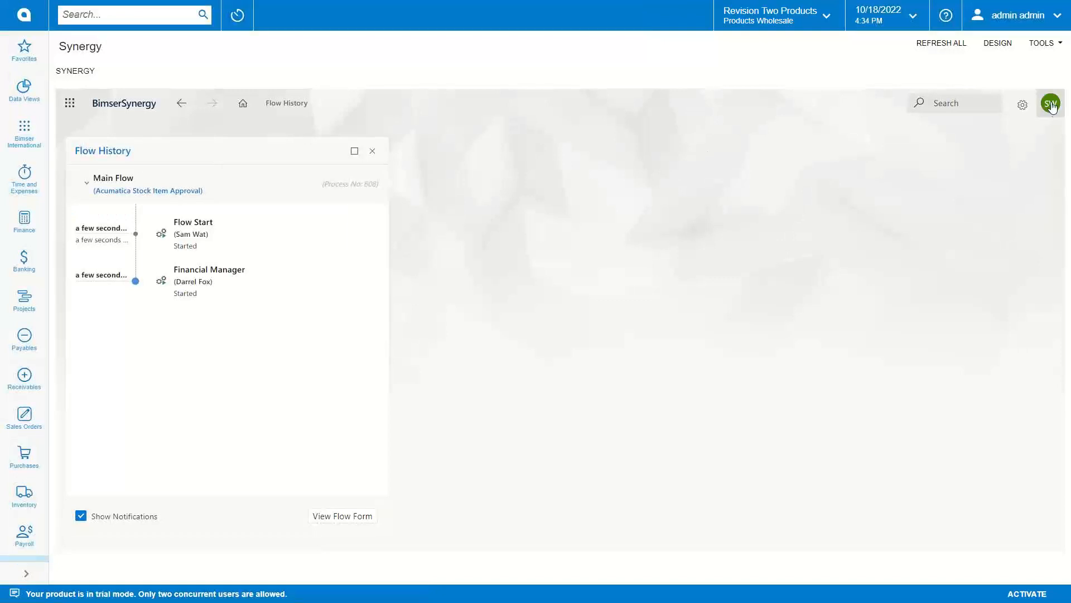
{"action": "left_click", "coordinate": [1050, 103]}
{"action": "left_click", "coordinate": [934, 411]}
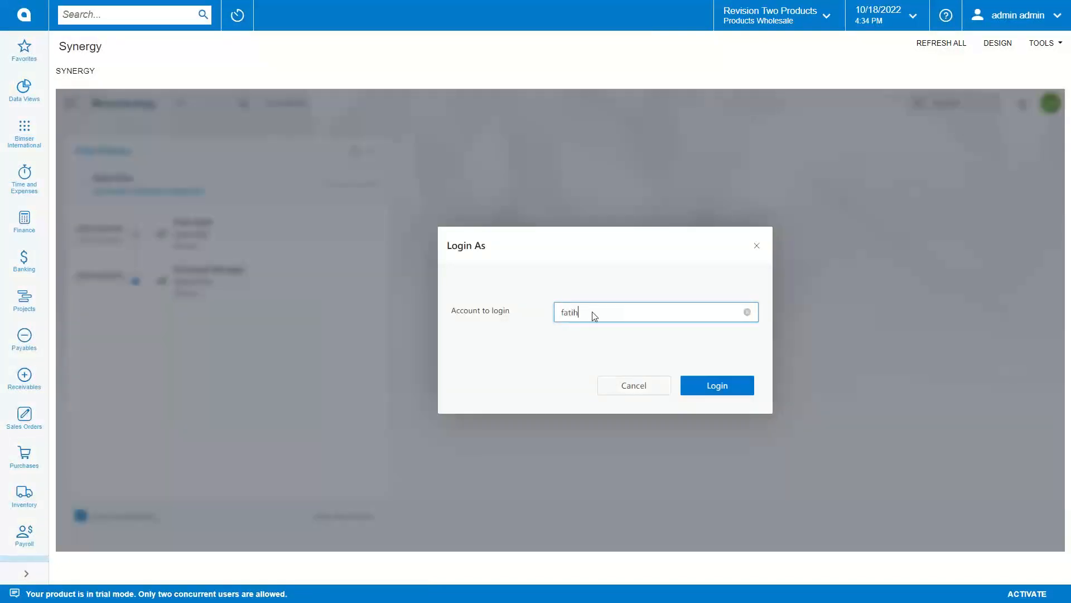
{"action": "left_click", "coordinate": [626, 384]}
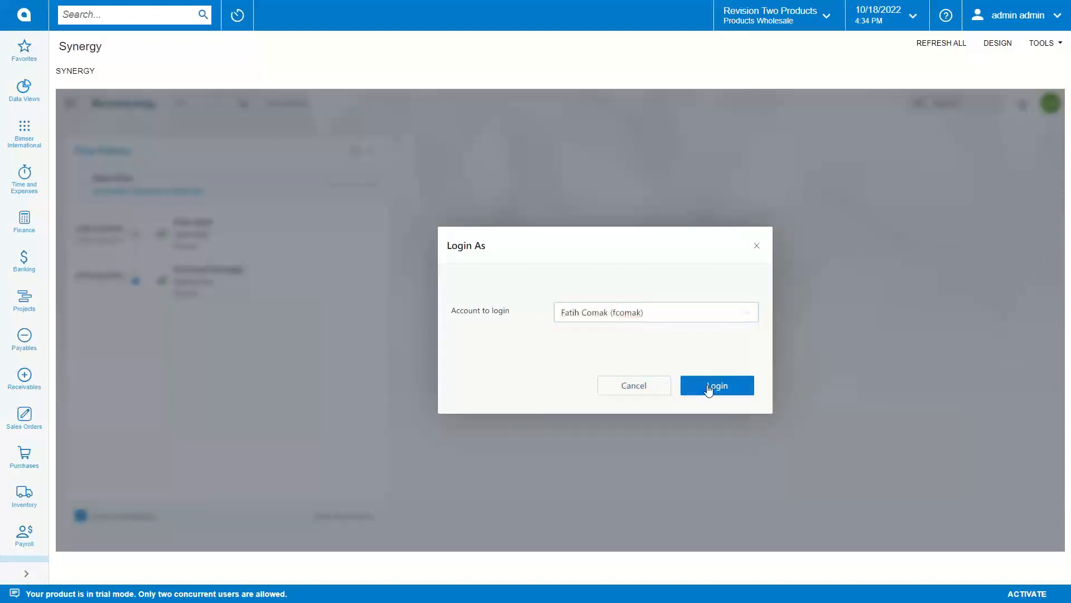
{"action": "left_click", "coordinate": [708, 390]}
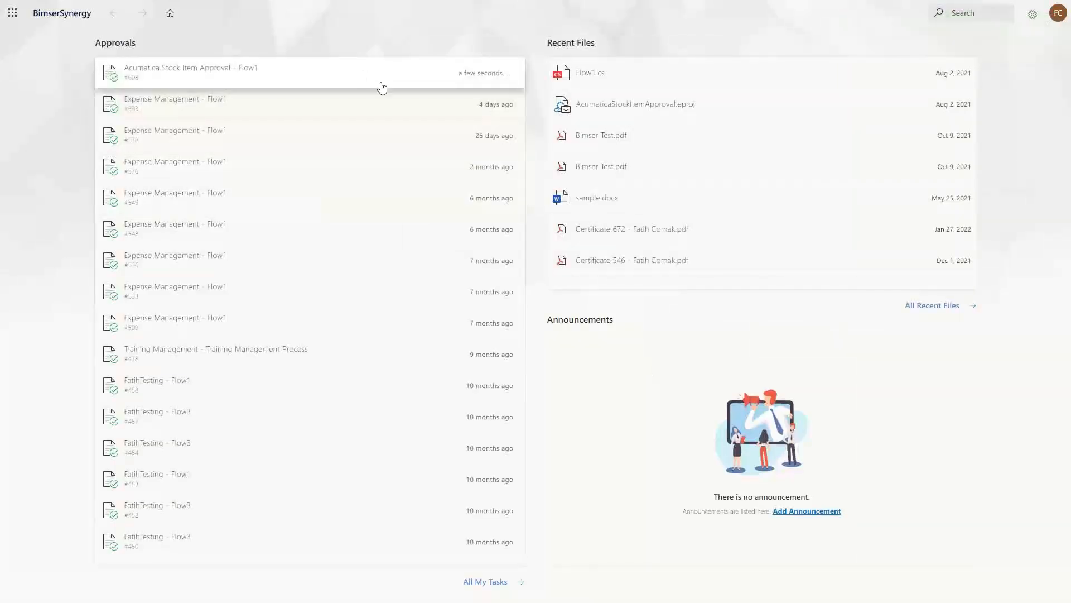
Step: Review pending Stock Item Approval #608, approve it, and view its updated flow history
{"action": "left_click", "coordinate": [378, 85]}
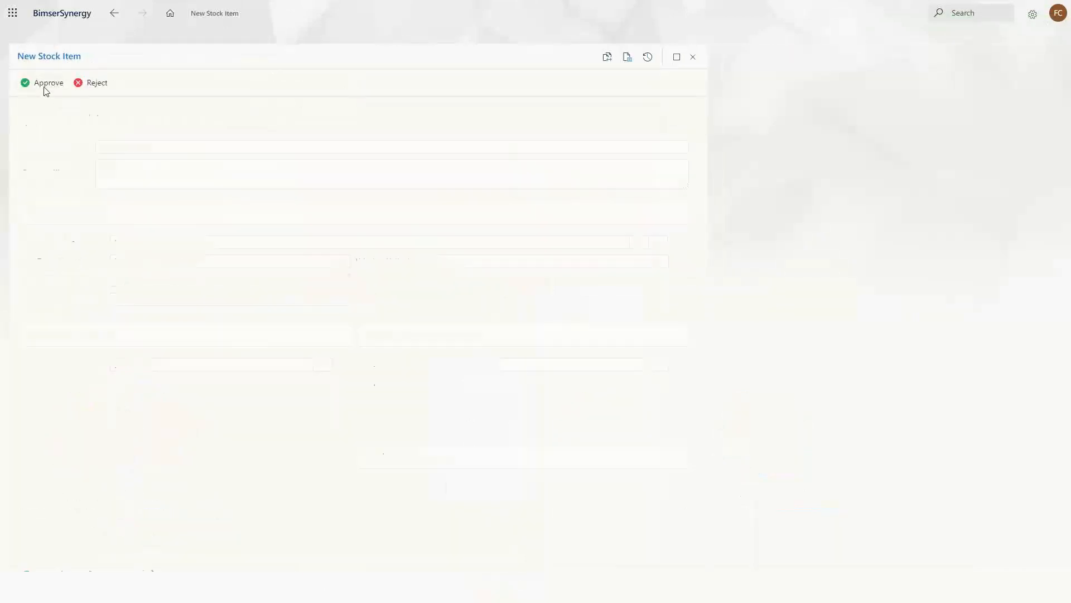
{"action": "scroll", "coordinate": [318, 208], "scroll_direction": "down", "scroll_amount": 1}
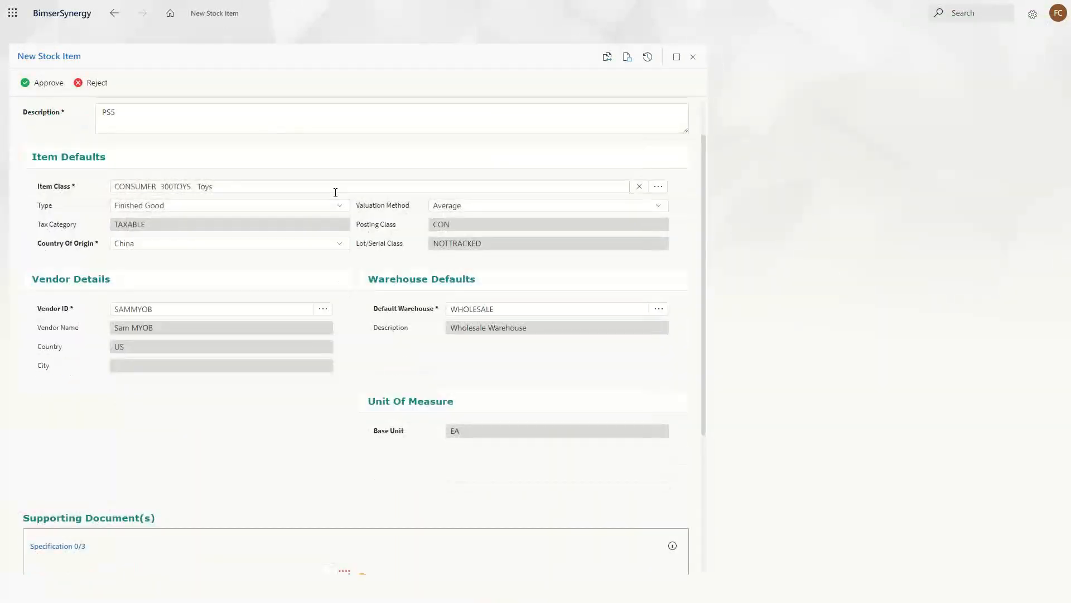
{"action": "scroll", "coordinate": [335, 193], "scroll_direction": "up", "scroll_amount": 1}
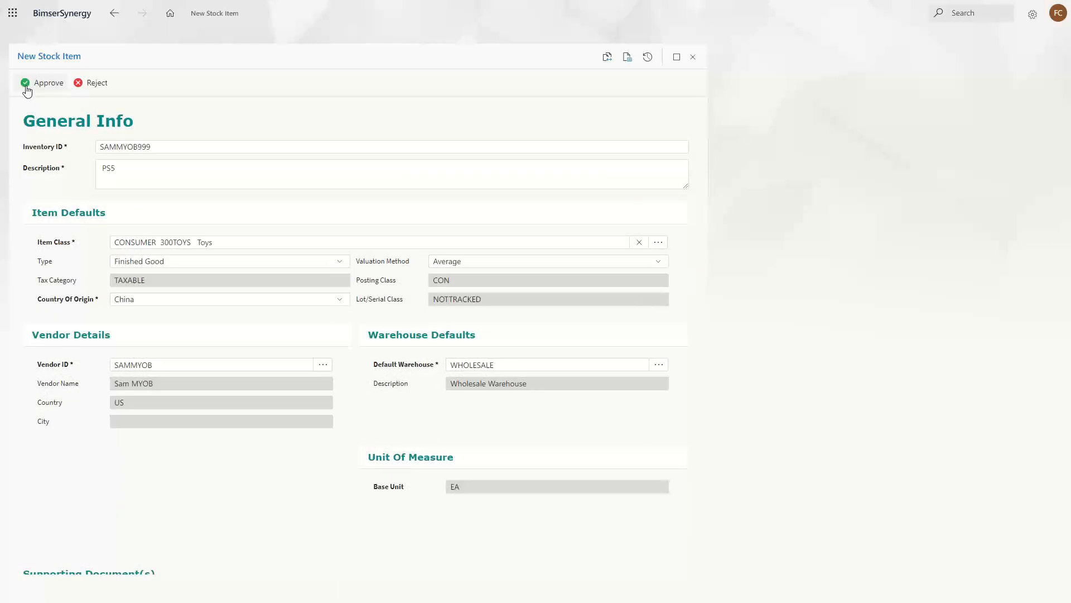
{"action": "left_click", "coordinate": [27, 90]}
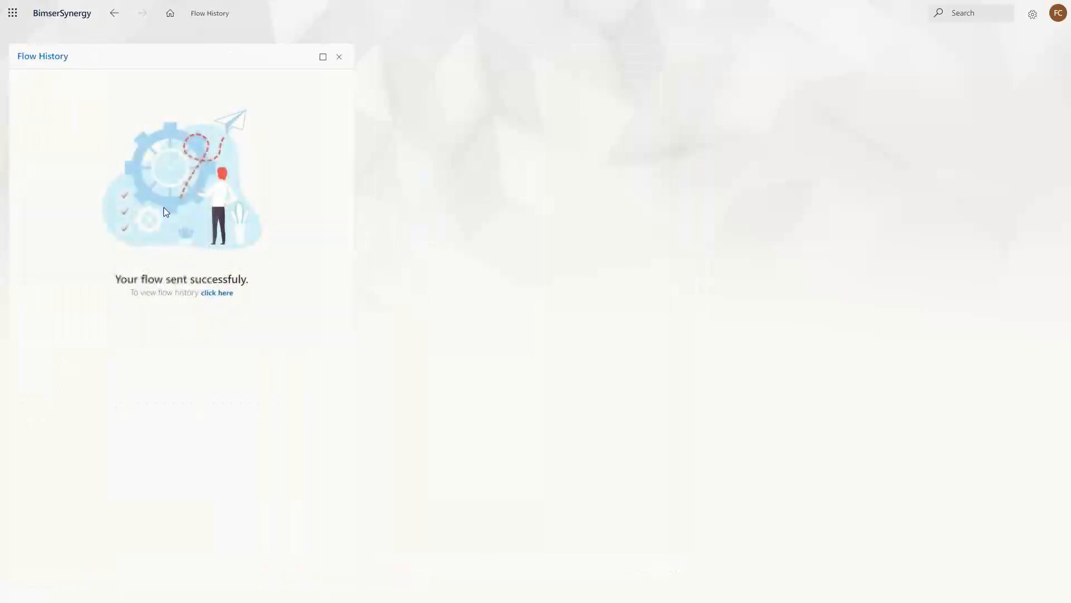
{"action": "left_click", "coordinate": [214, 293]}
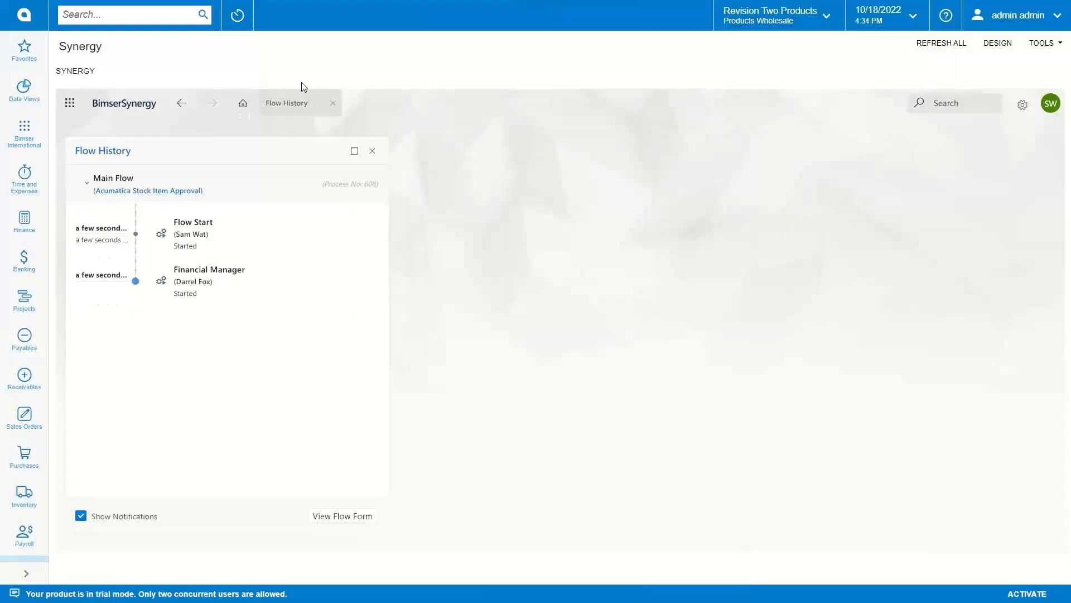
Step: Refresh Synergy, open approved request #608 and import SAMMYOB999 into Acumatica
{"action": "left_click", "coordinate": [923, 44]}
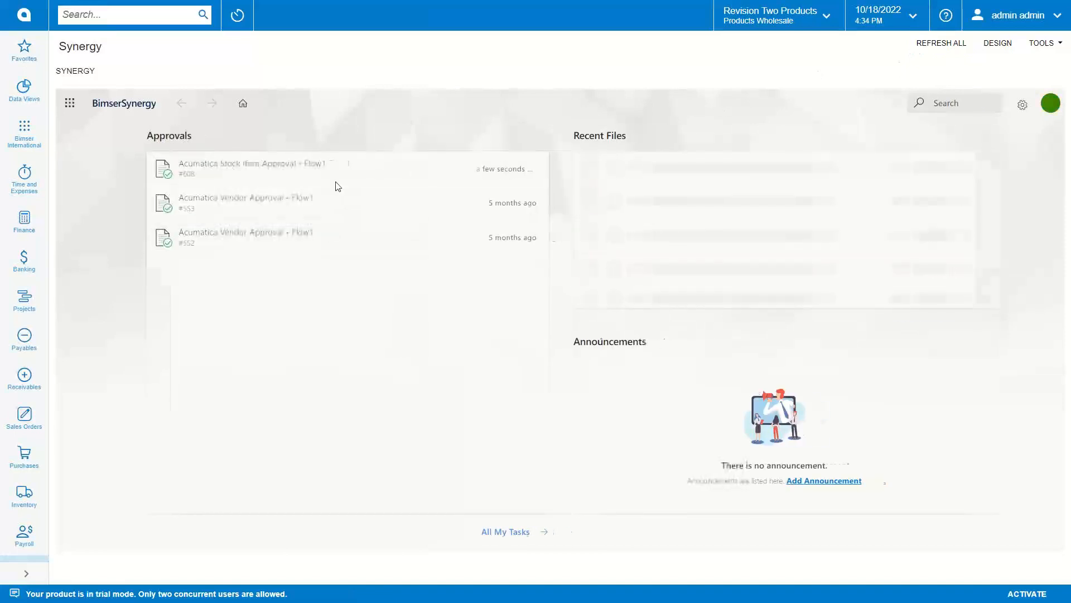
{"action": "left_click", "coordinate": [319, 163]}
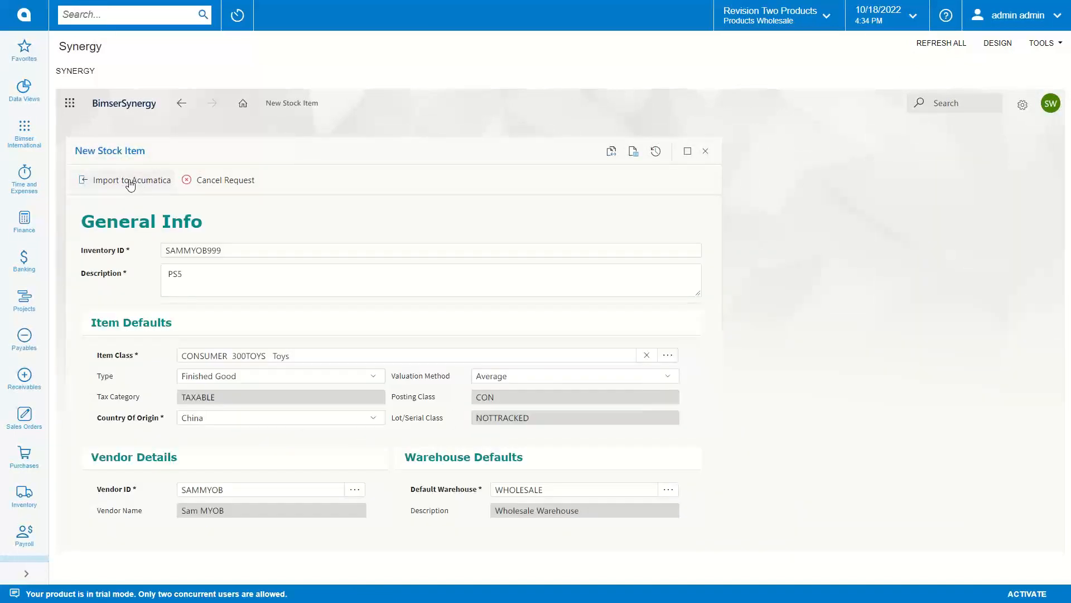
{"action": "left_click", "coordinate": [130, 183]}
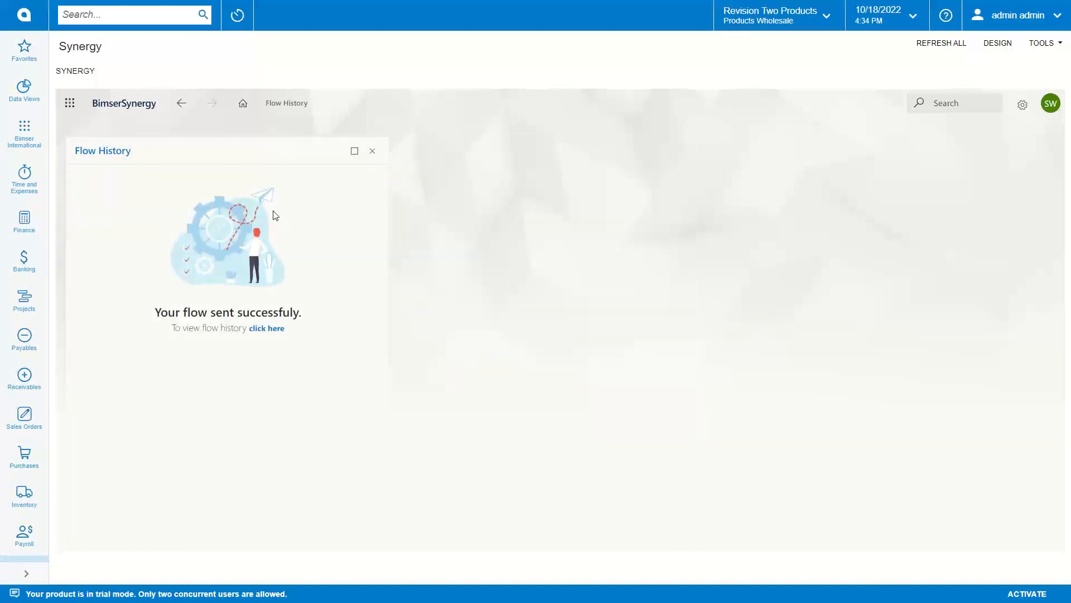
Step: Search Acumatica for 'sto' and open Inventory > Stock Items from the results
{"action": "left_click", "coordinate": [165, 20]}
{"action": "type", "text": "stock"}
{"action": "key", "text": "Return"}
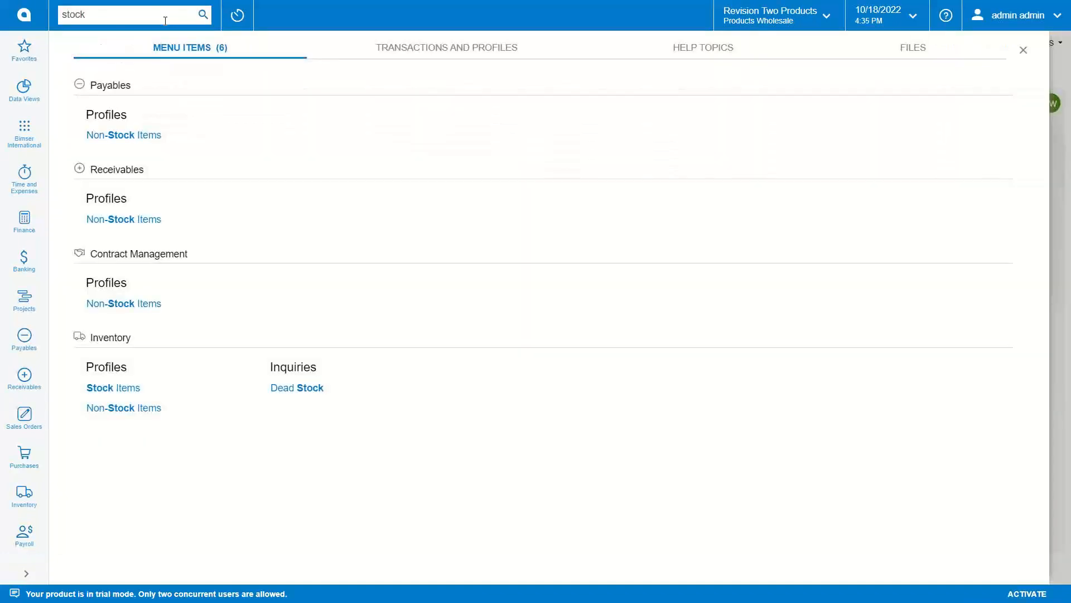
{"action": "left_click", "coordinate": [118, 383]}
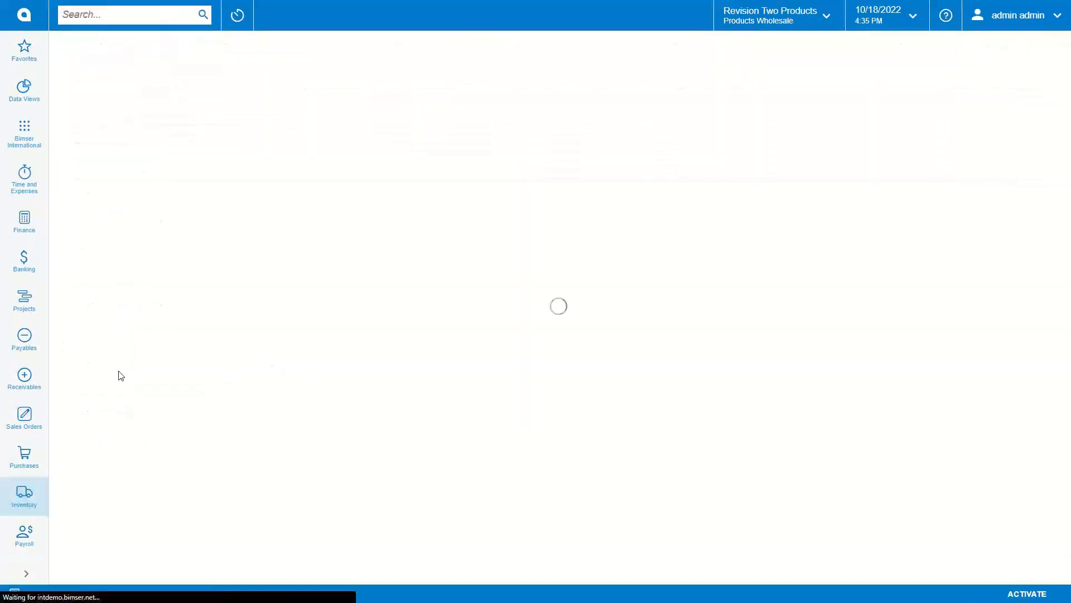